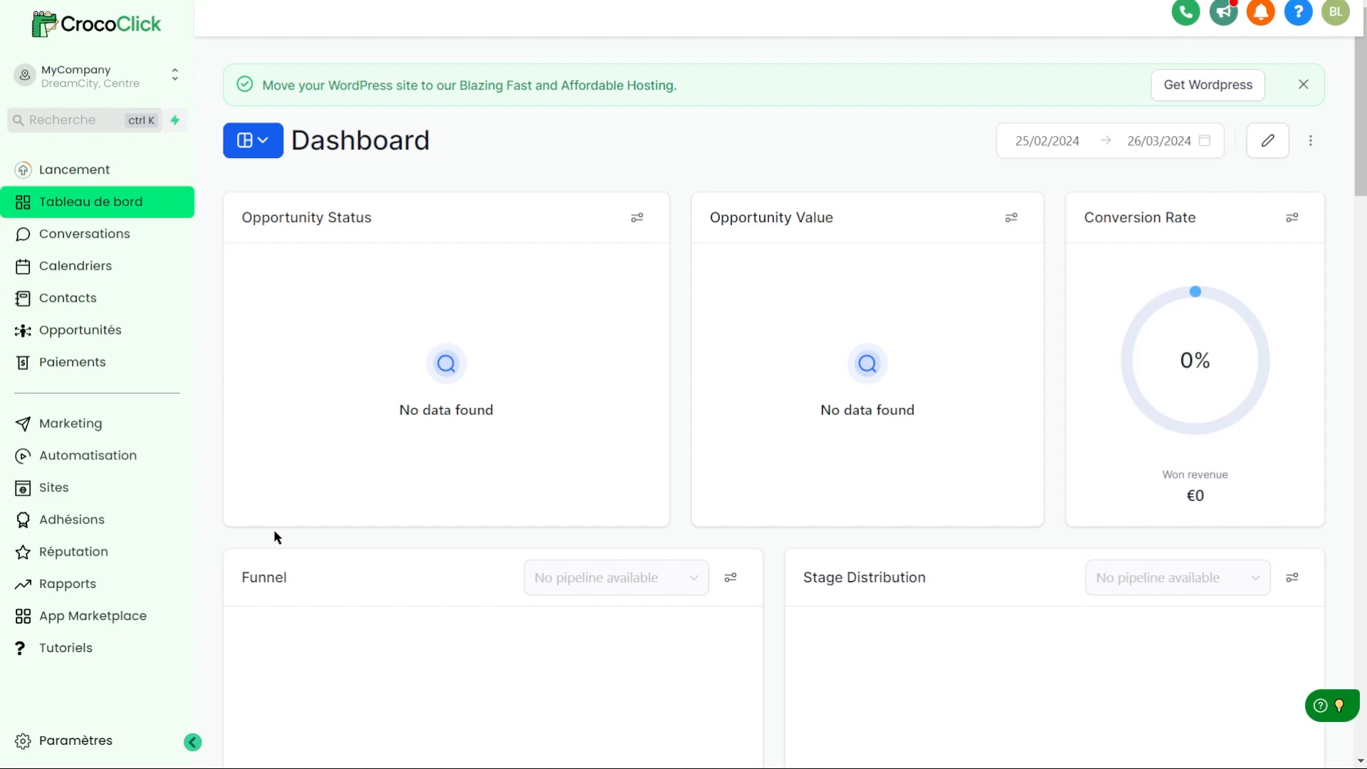
# - Create a new automation workflow from scratch, starting with a blank canvas
pyautogui.click(66, 468)
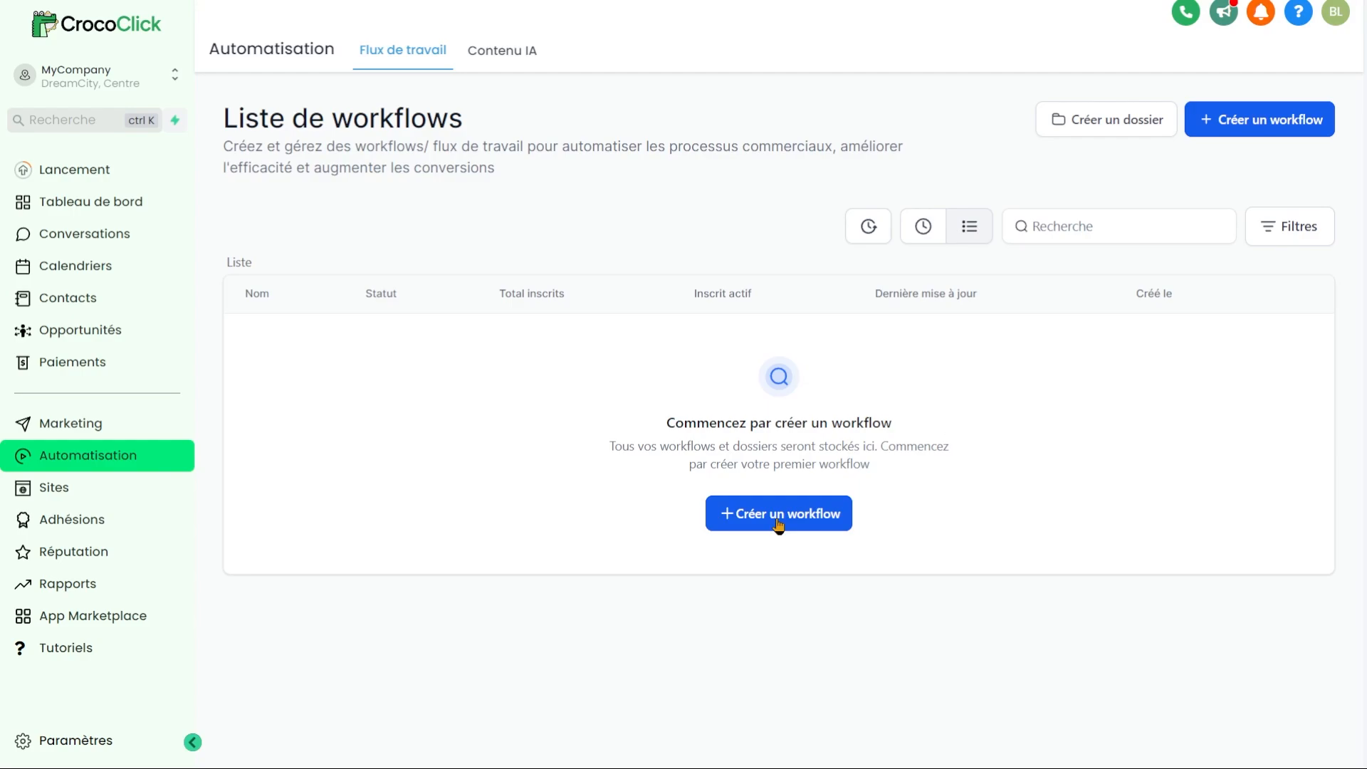
pyautogui.click(777, 520)
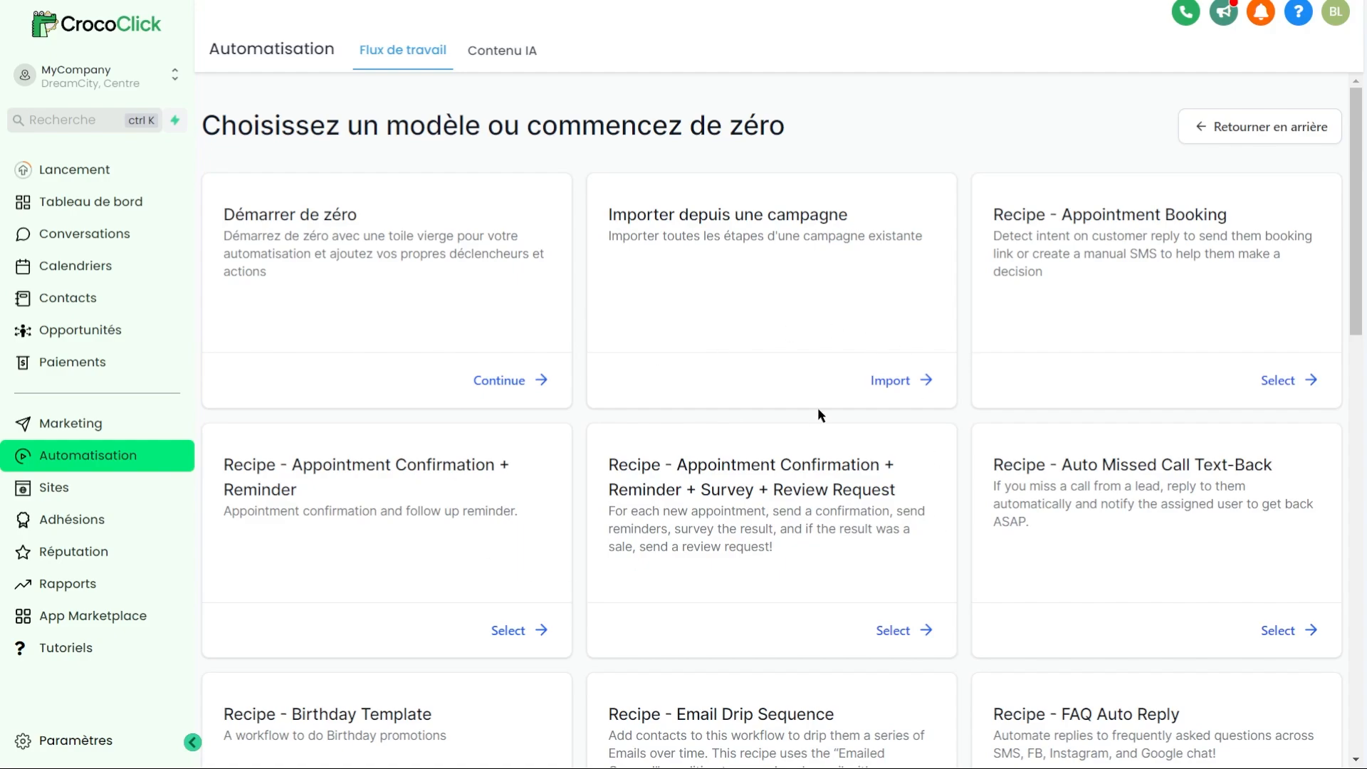
pyautogui.click(502, 377)
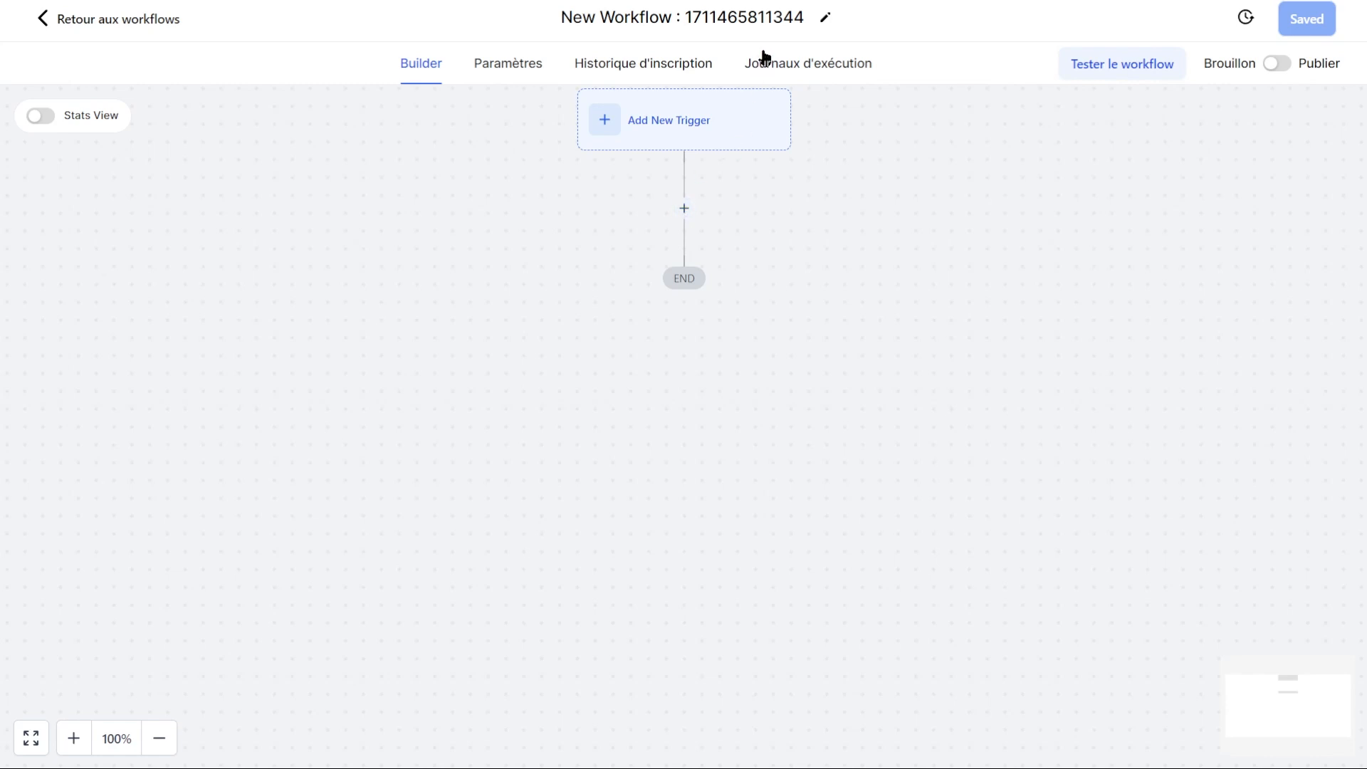
# - Rename the workflow as "Formulaire simple → Mail de confirmation + Tag"
pyautogui.click(757, 16)
pyautogui.tripleClick(756, 16)
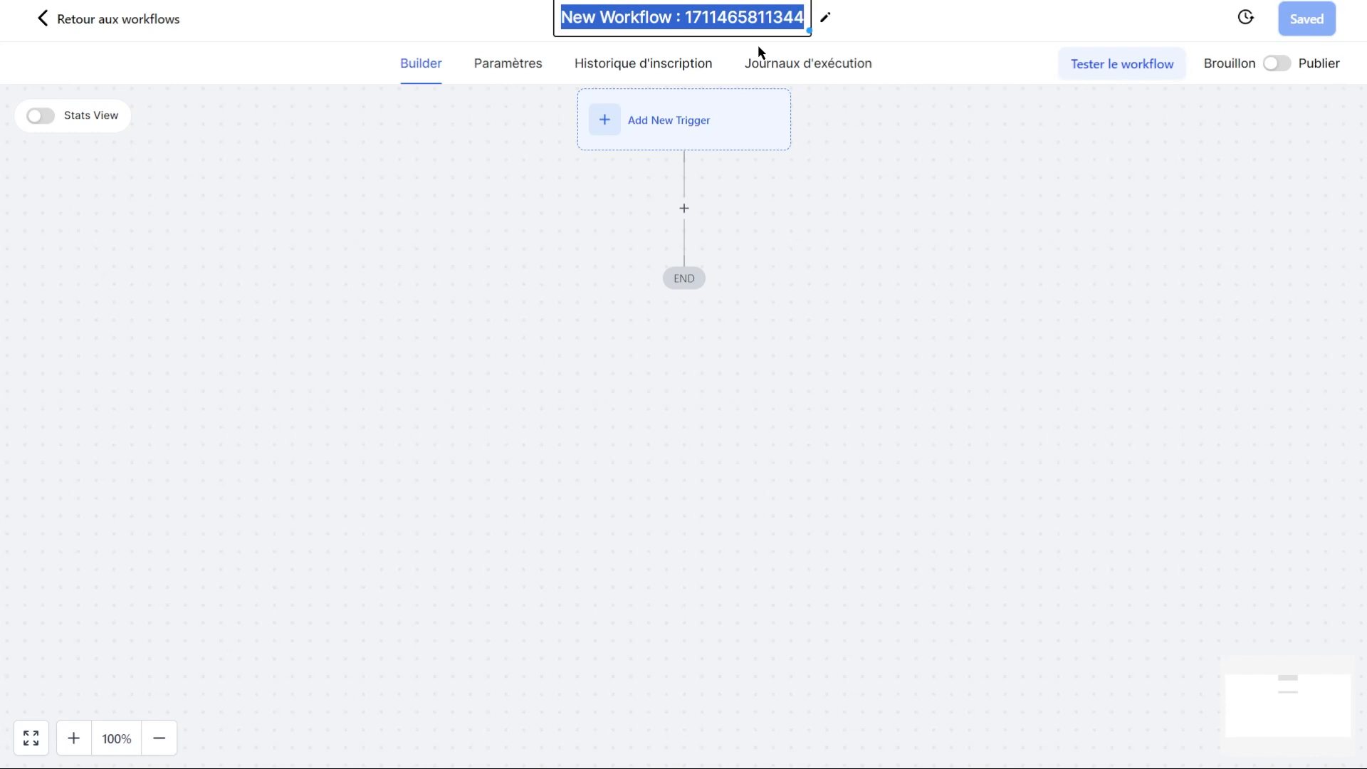
pyautogui.write('F')
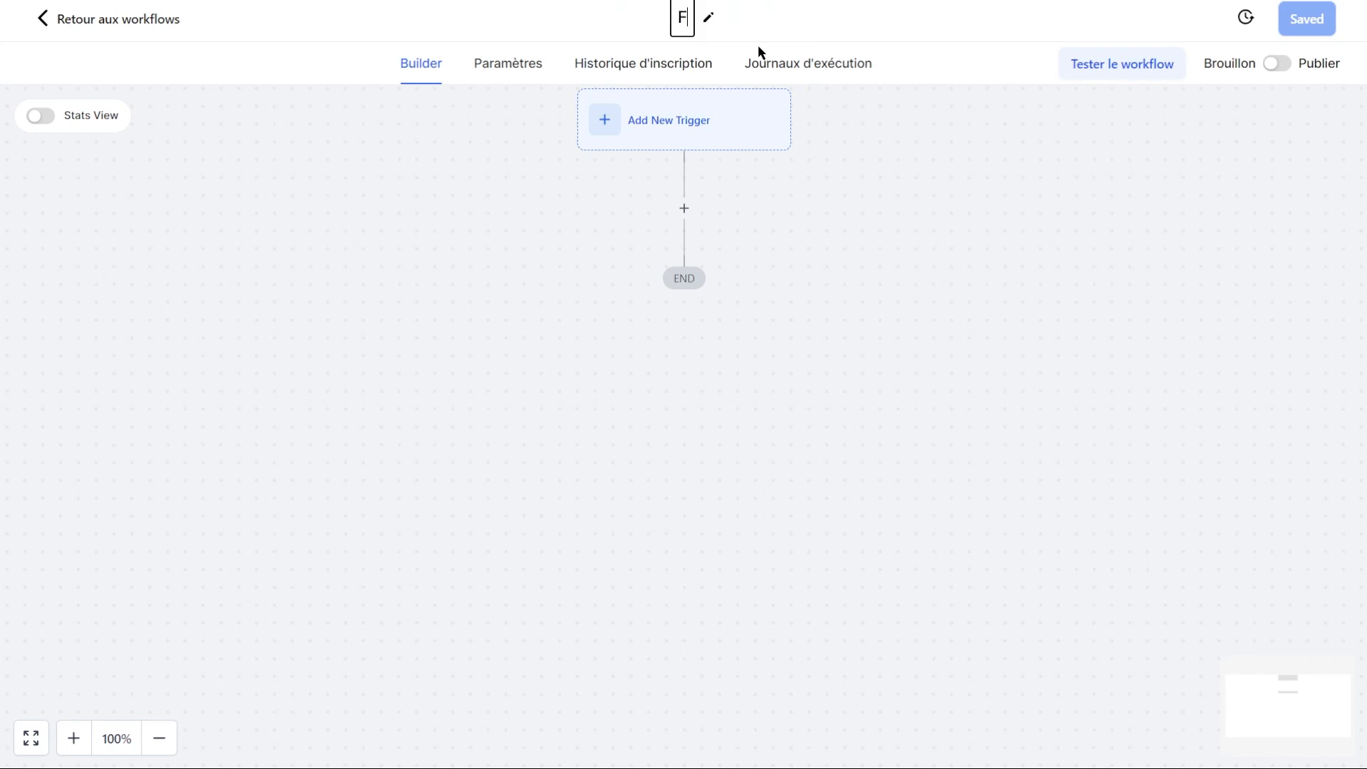
pyautogui.write('ormulaire simple ->')
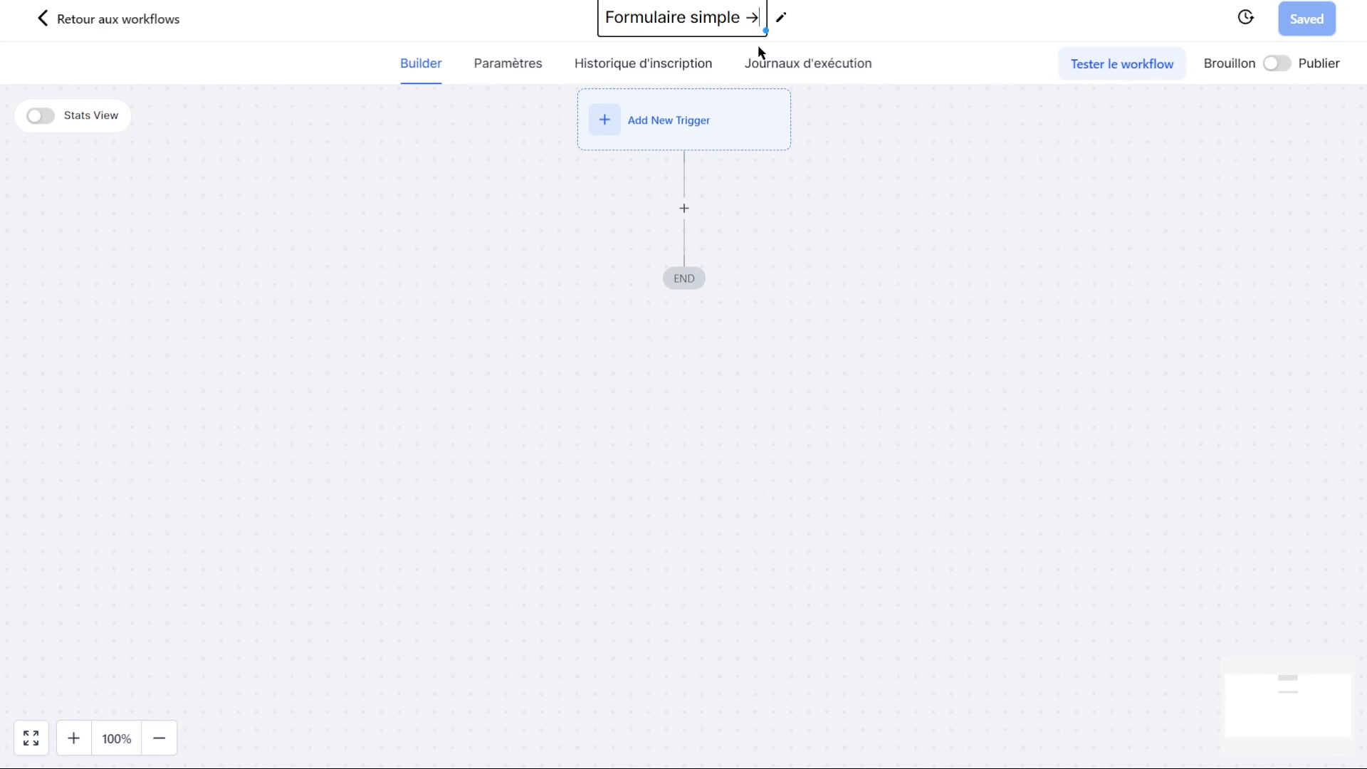
pyautogui.write(' Mail de confirmation + Tag')
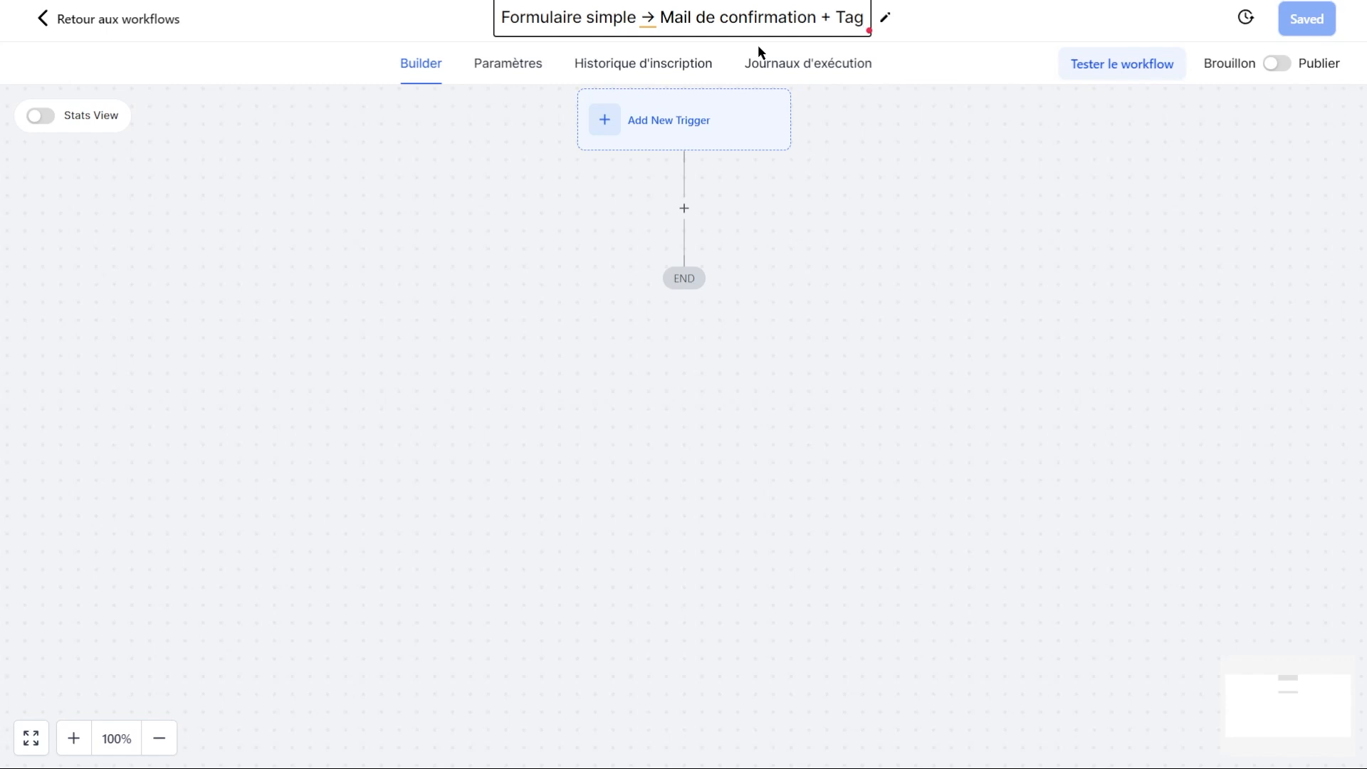
pyautogui.click(797, 229)
# - Add a new workflow trigger of the type Formulaire Soumis from the Événements category
pyautogui.moveTo(395, 208); pyautogui.dragTo(389, 274)
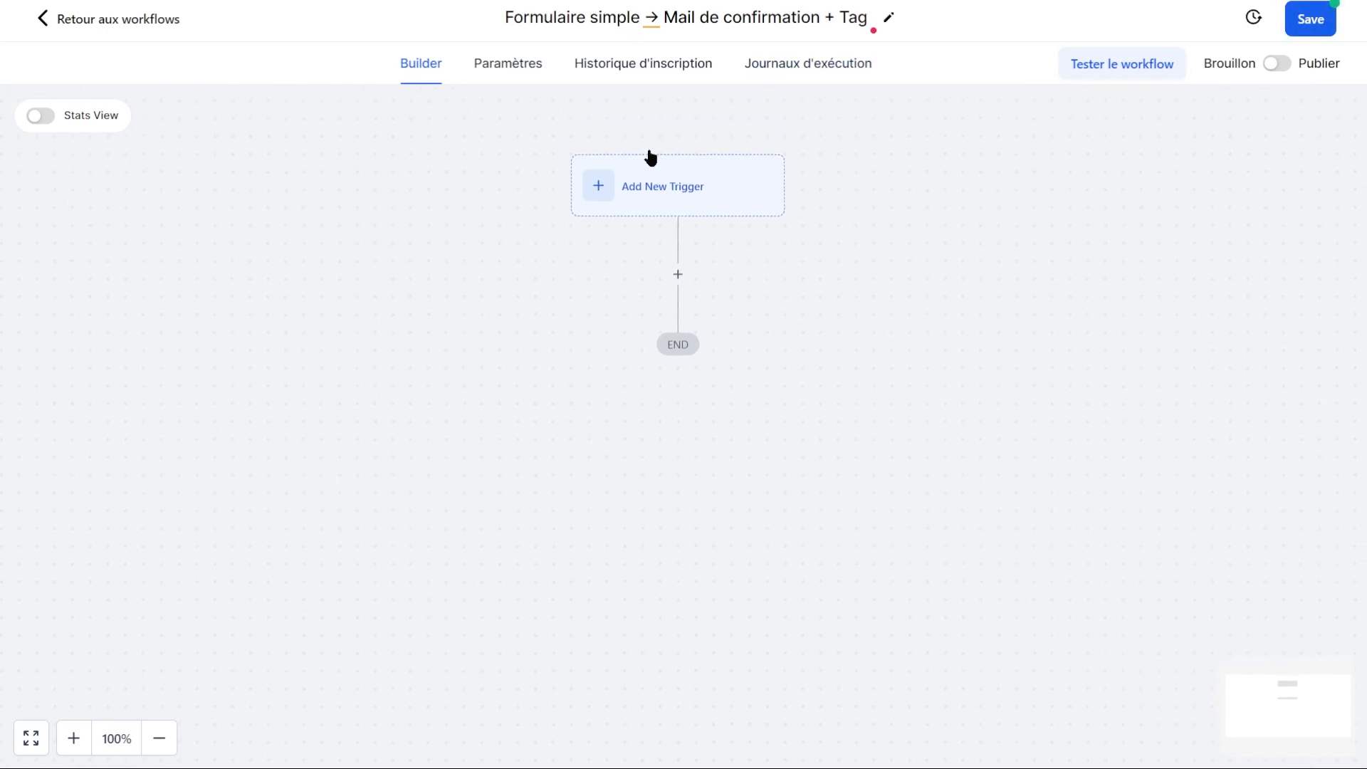
pyautogui.click(712, 202)
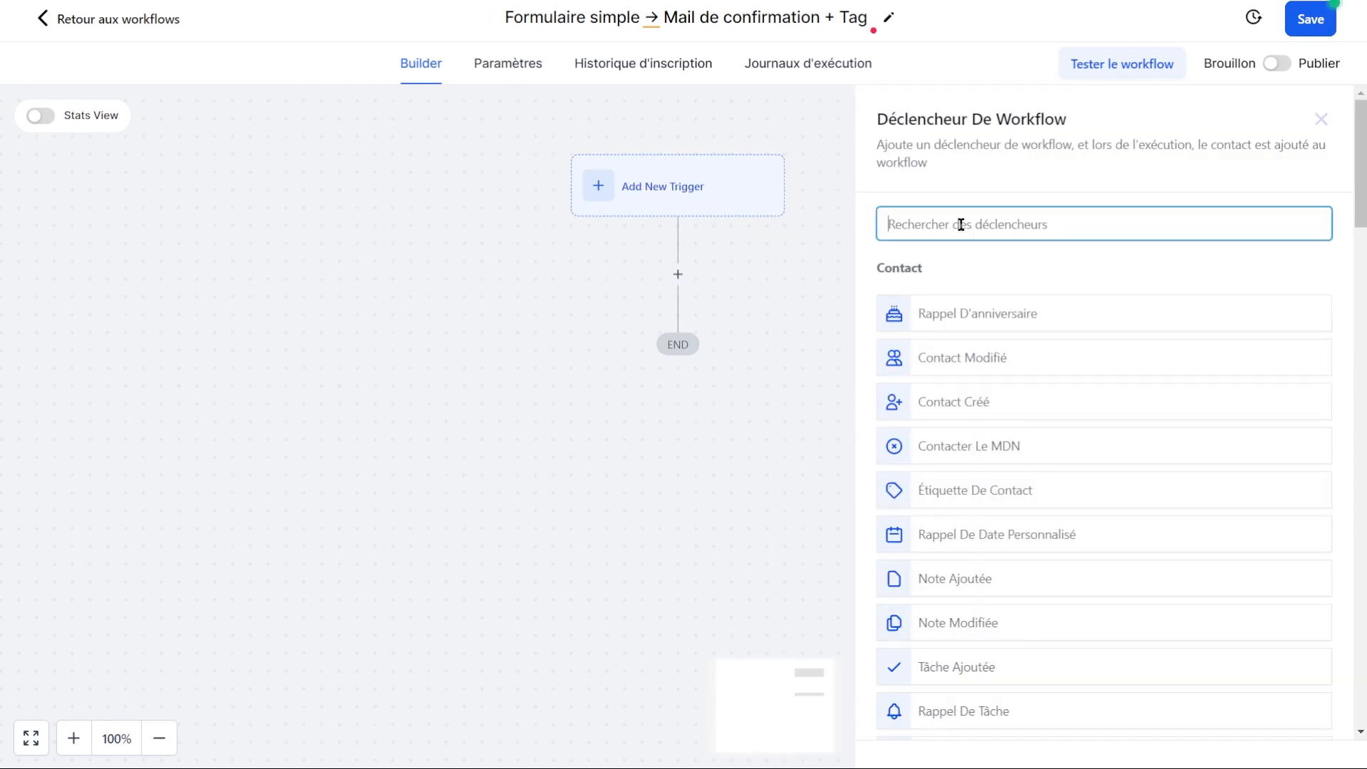
pyautogui.middleClick(995, 272)
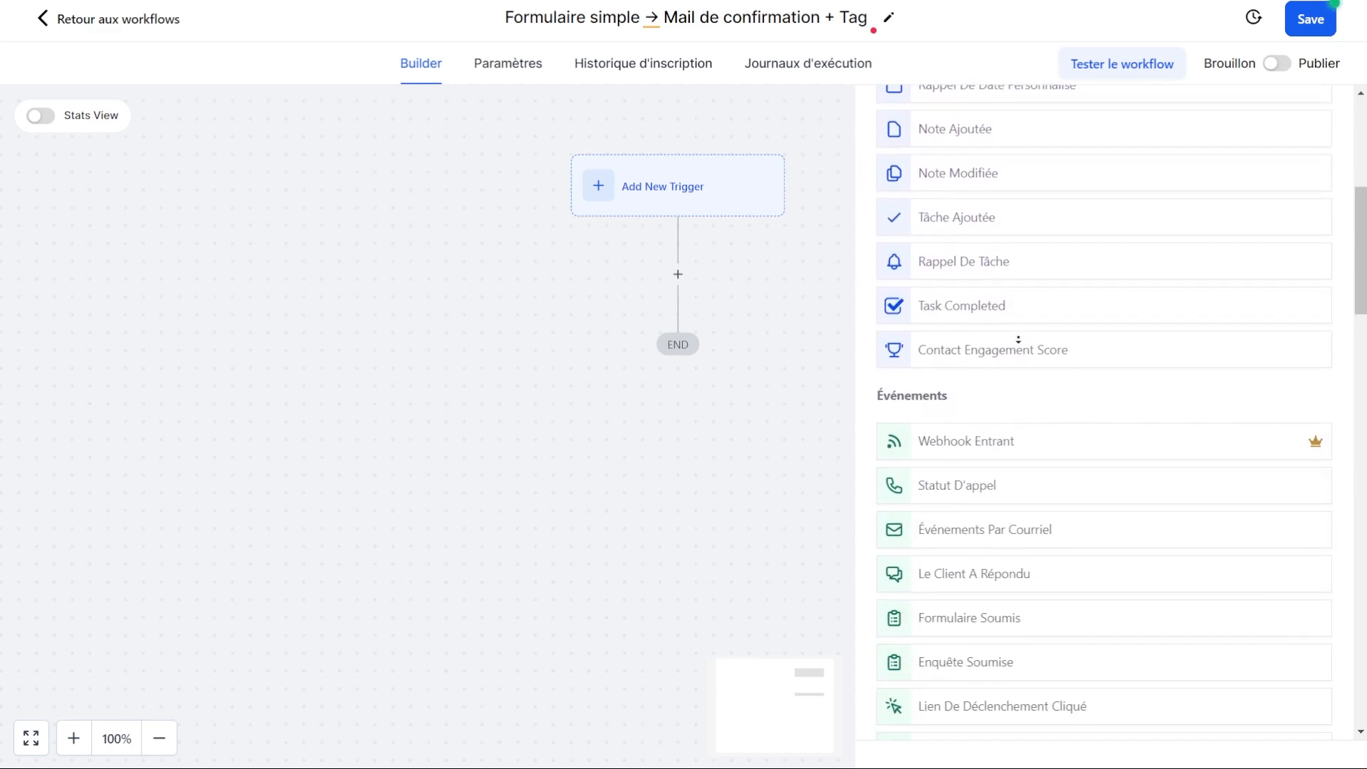
pyautogui.click(1000, 212)
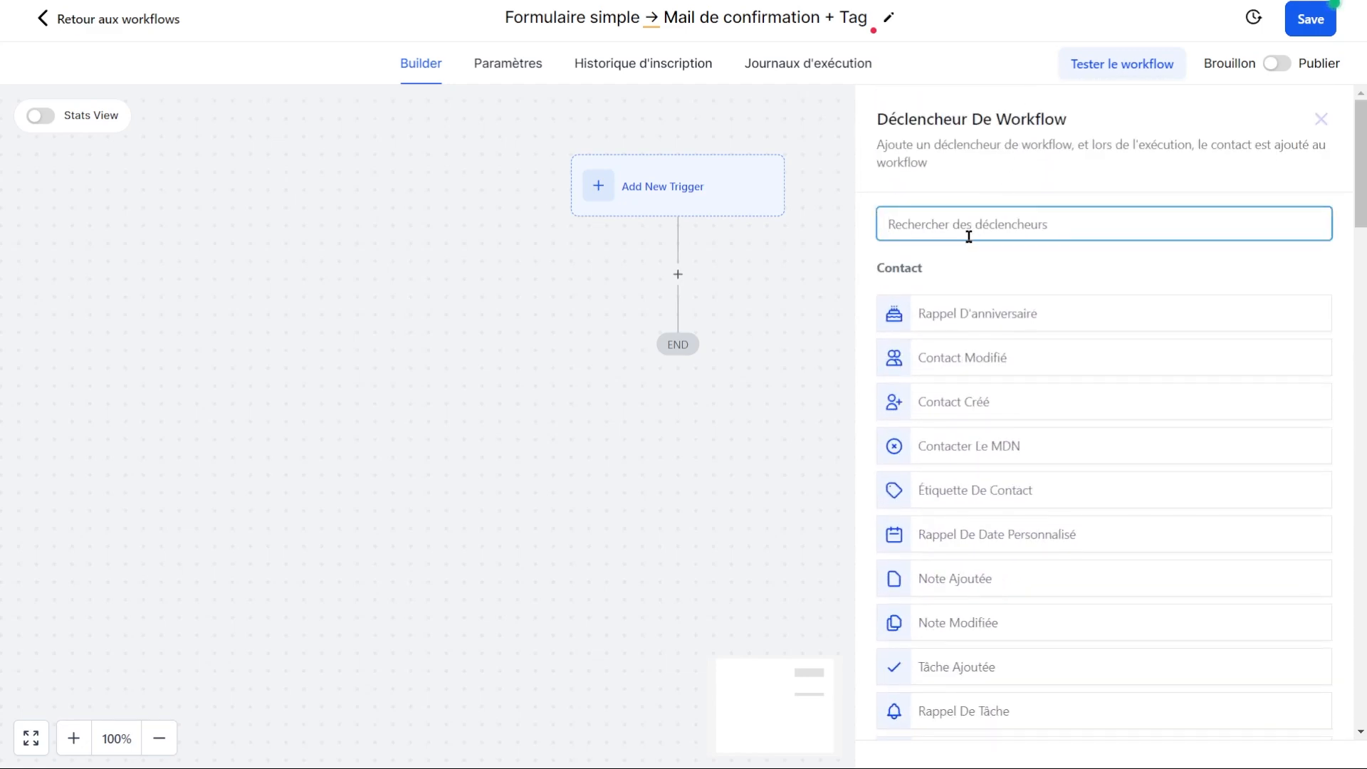
pyautogui.write('fo')
pyautogui.press('BackSpace')
pyautogui.press('BackSpace')
pyautogui.middleClick(983, 321)
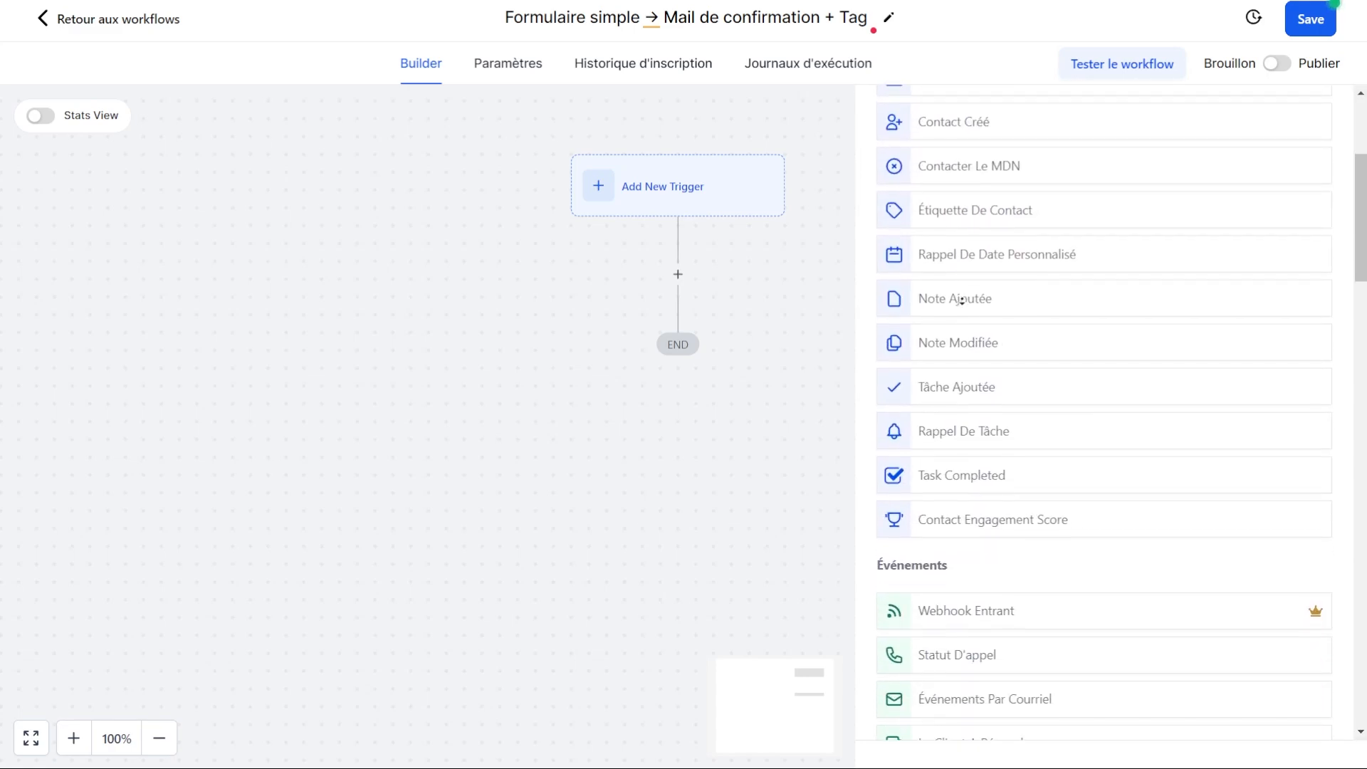
pyautogui.middleClick(963, 305)
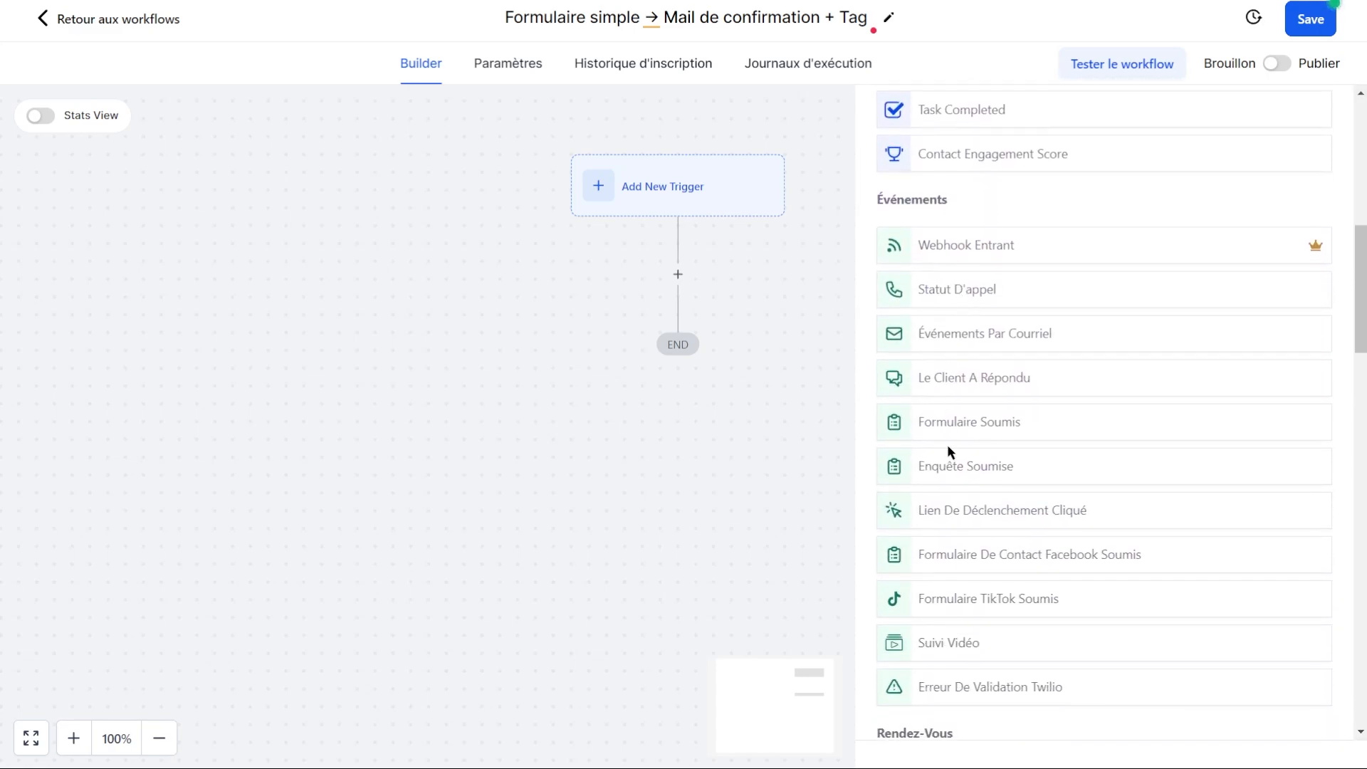
pyautogui.click(983, 426)
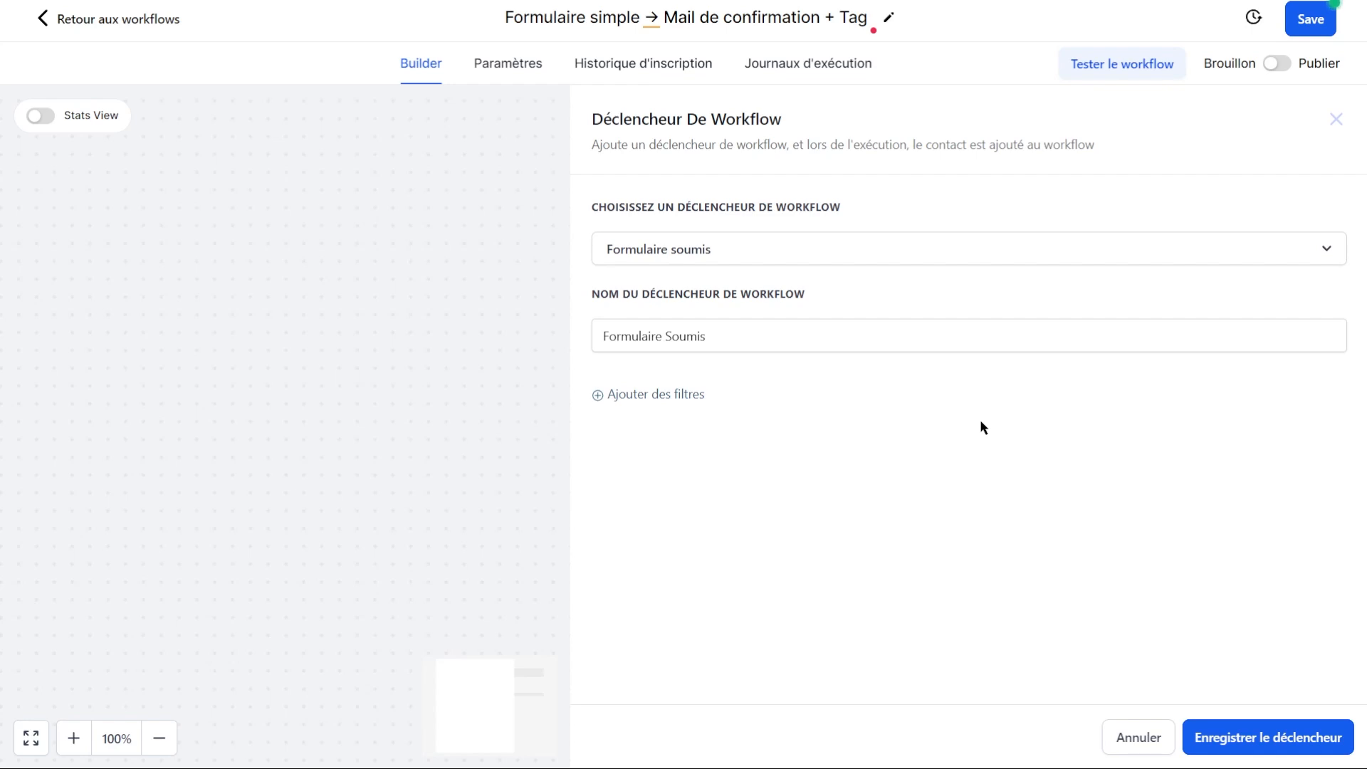
# - Filter the trigger with "Form is" set to "Mon super formulaire" and save the trigger
pyautogui.click(660, 395)
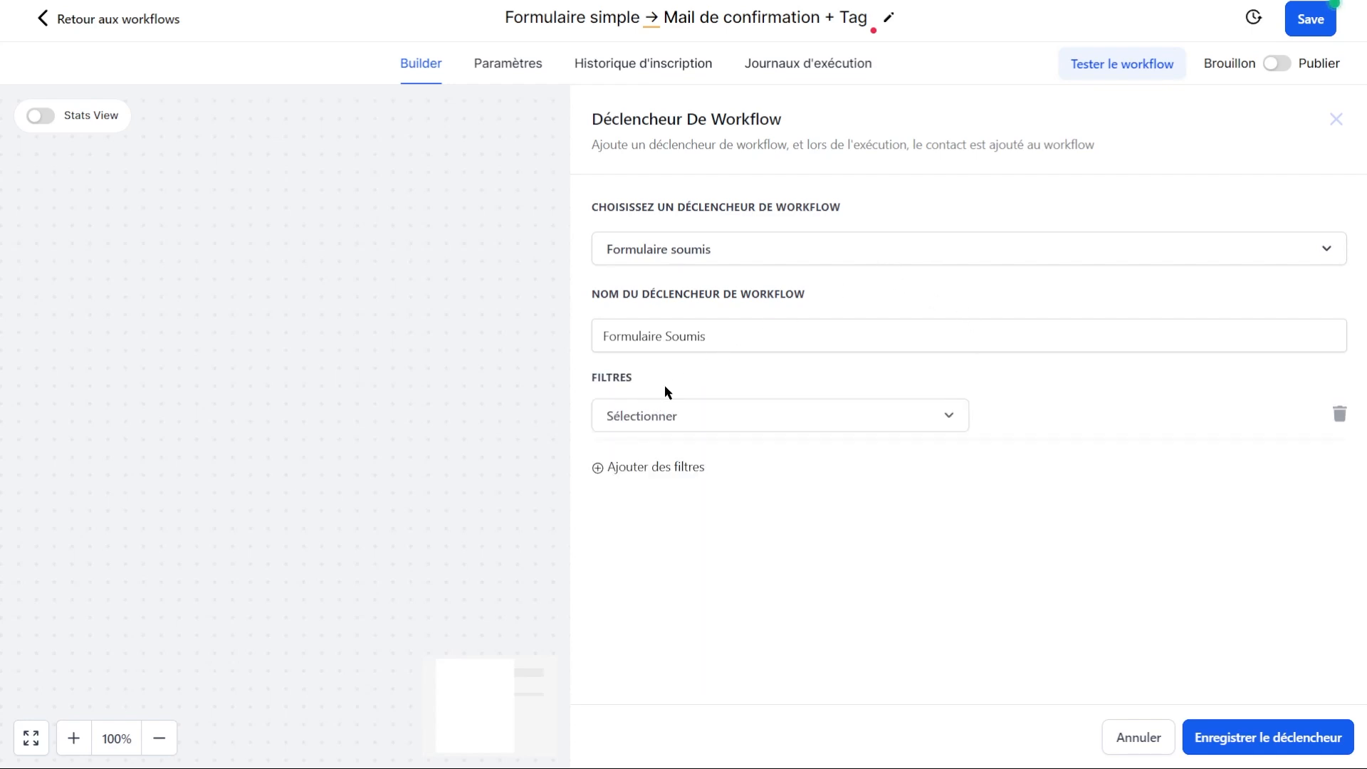
pyautogui.click(662, 430)
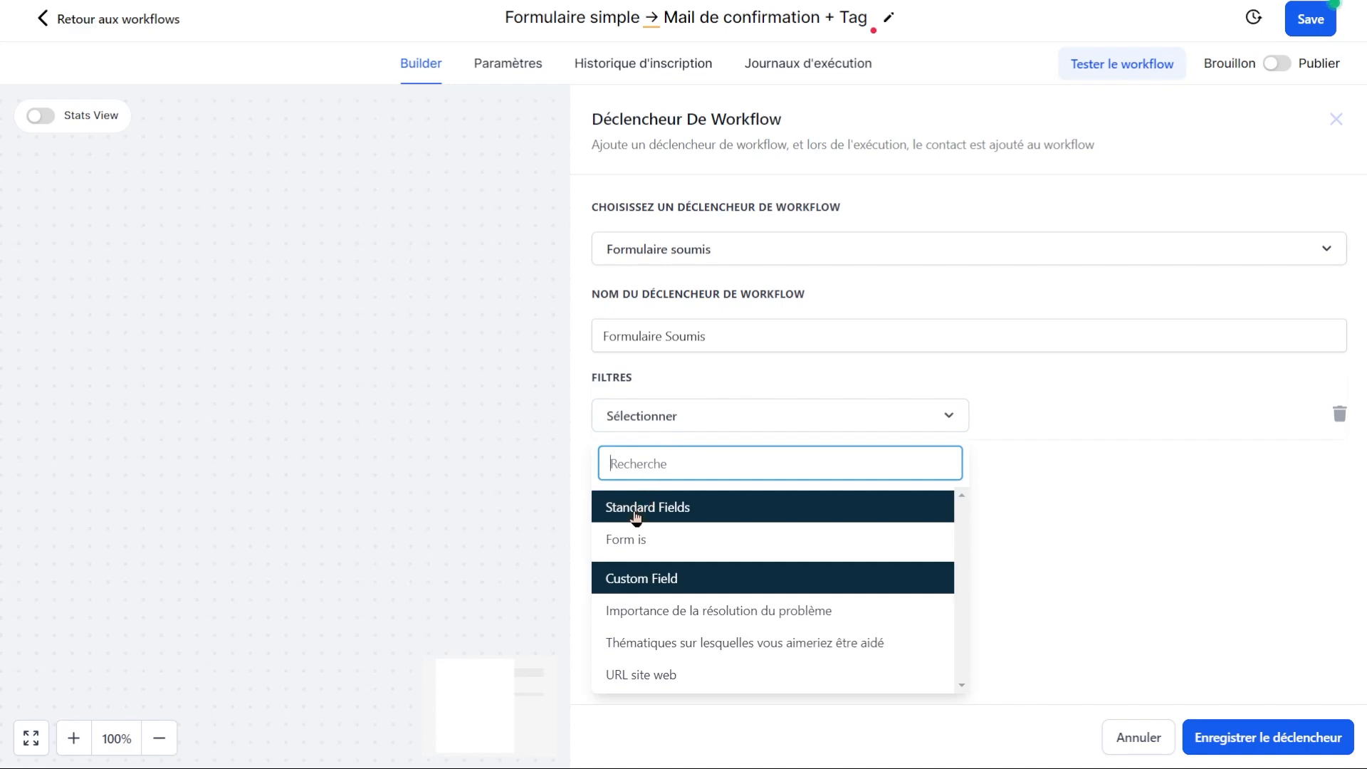
pyautogui.click(707, 541)
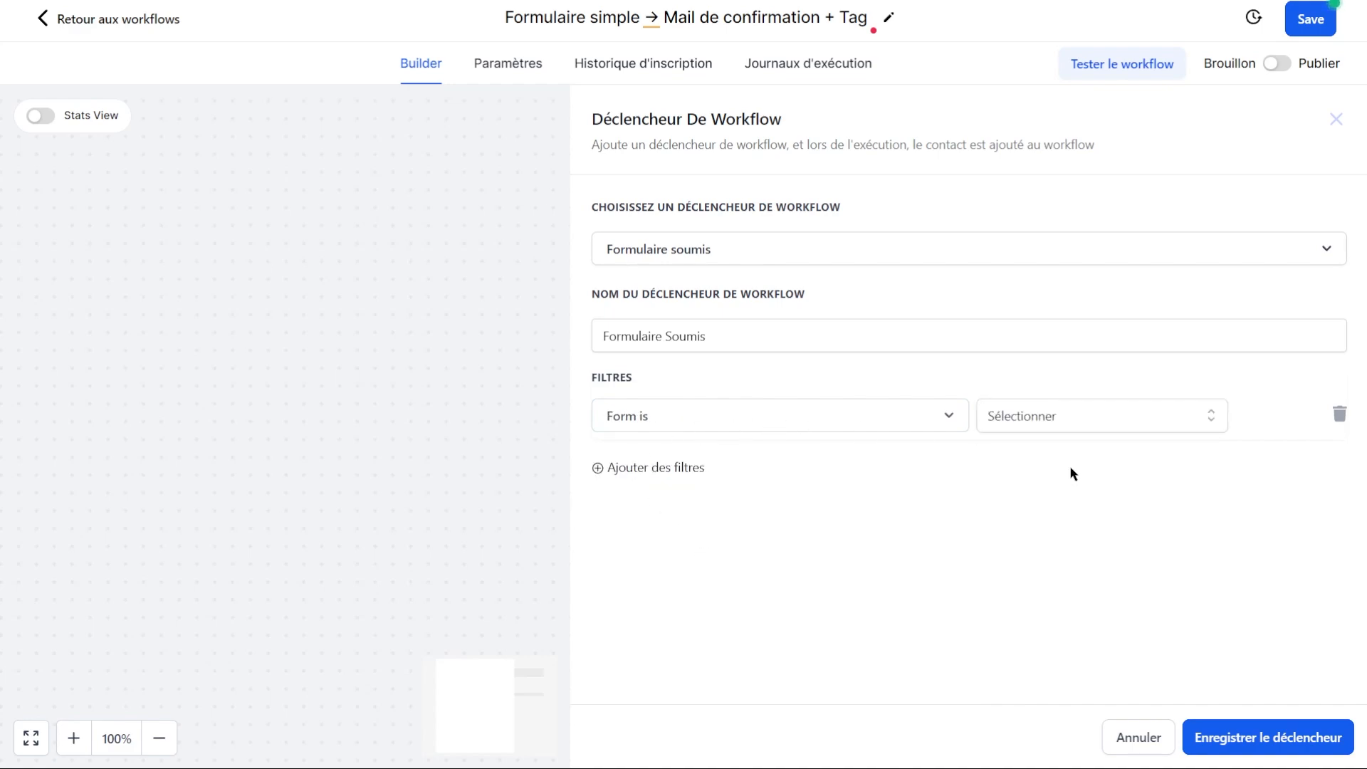
pyautogui.click(1078, 422)
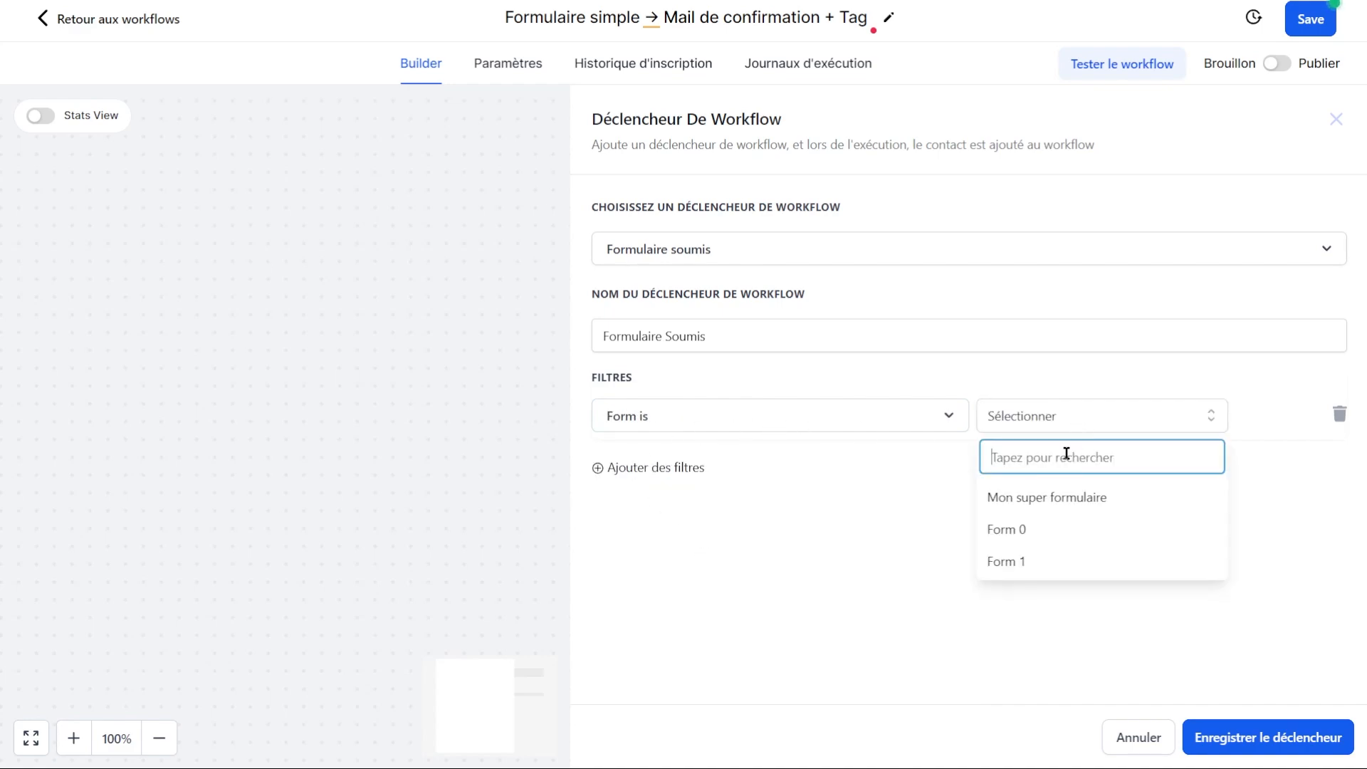
pyautogui.click(1042, 502)
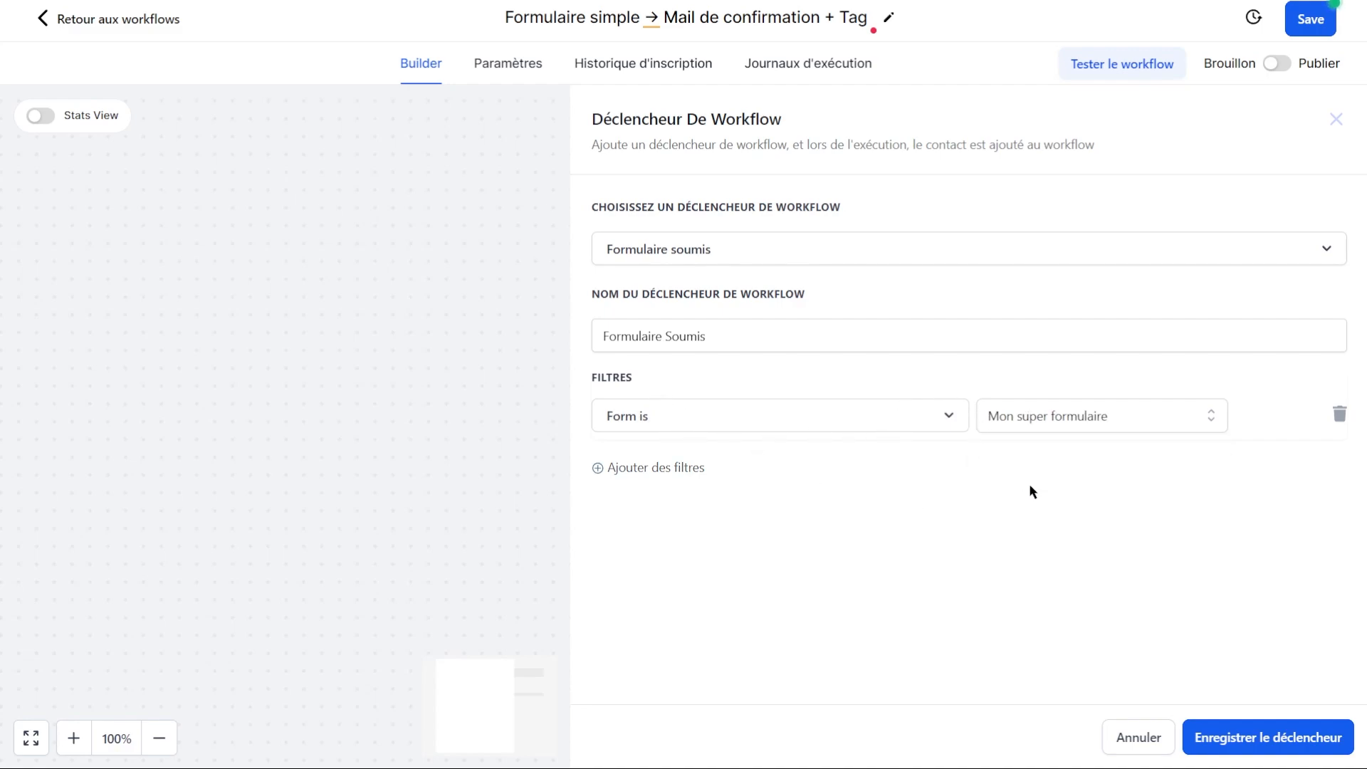
pyautogui.click(1236, 737)
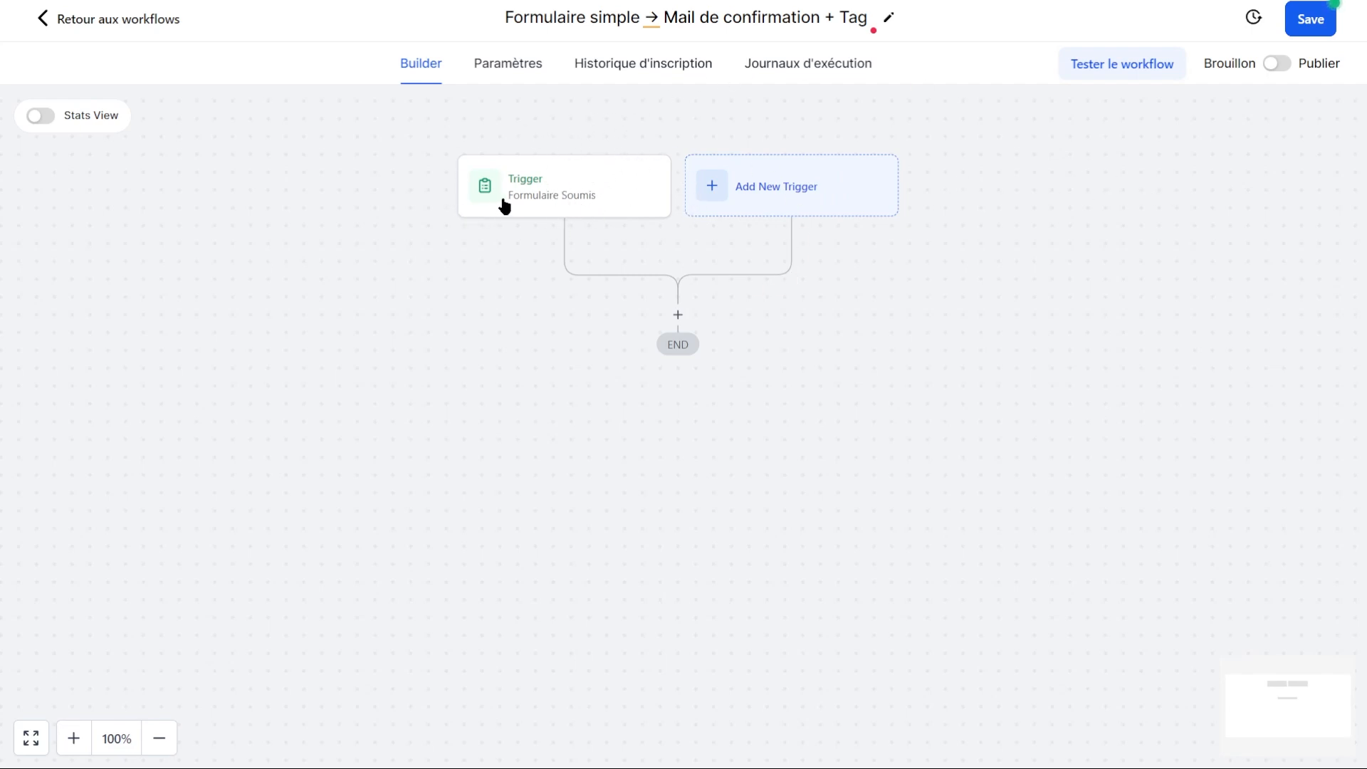
# - Rename the form trigger as Formulaire Soumis "Mon super formulaire" and save it
pyautogui.click(593, 207)
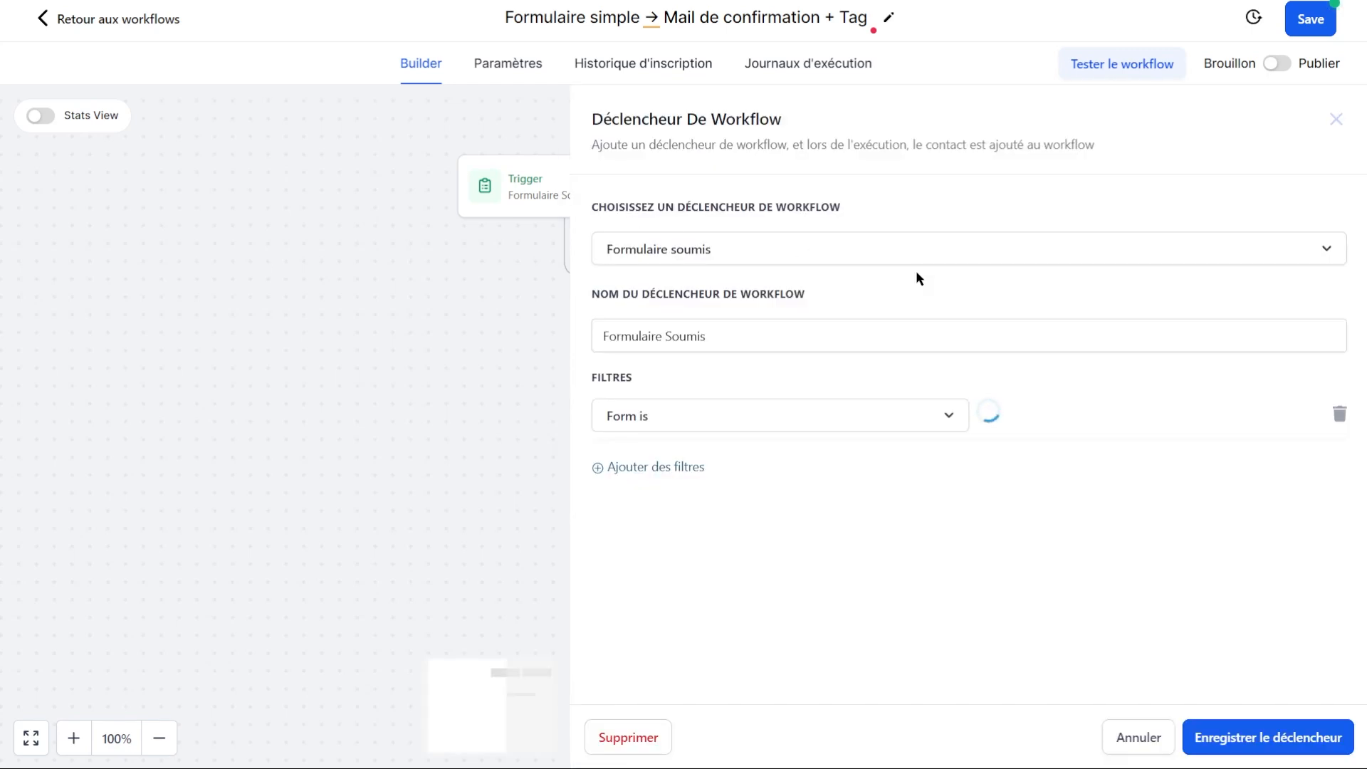
pyautogui.click(869, 257)
pyautogui.click(870, 256)
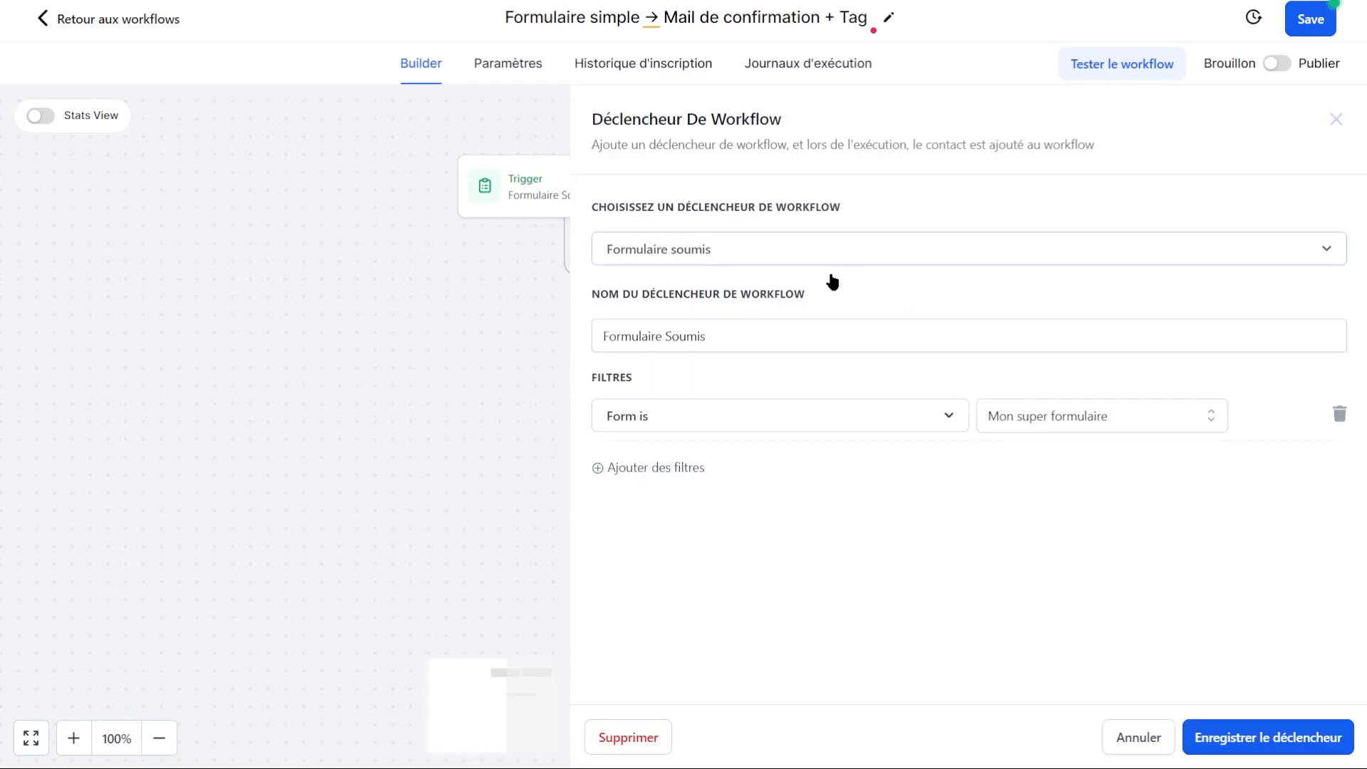
pyautogui.click(796, 326)
pyautogui.write('"')
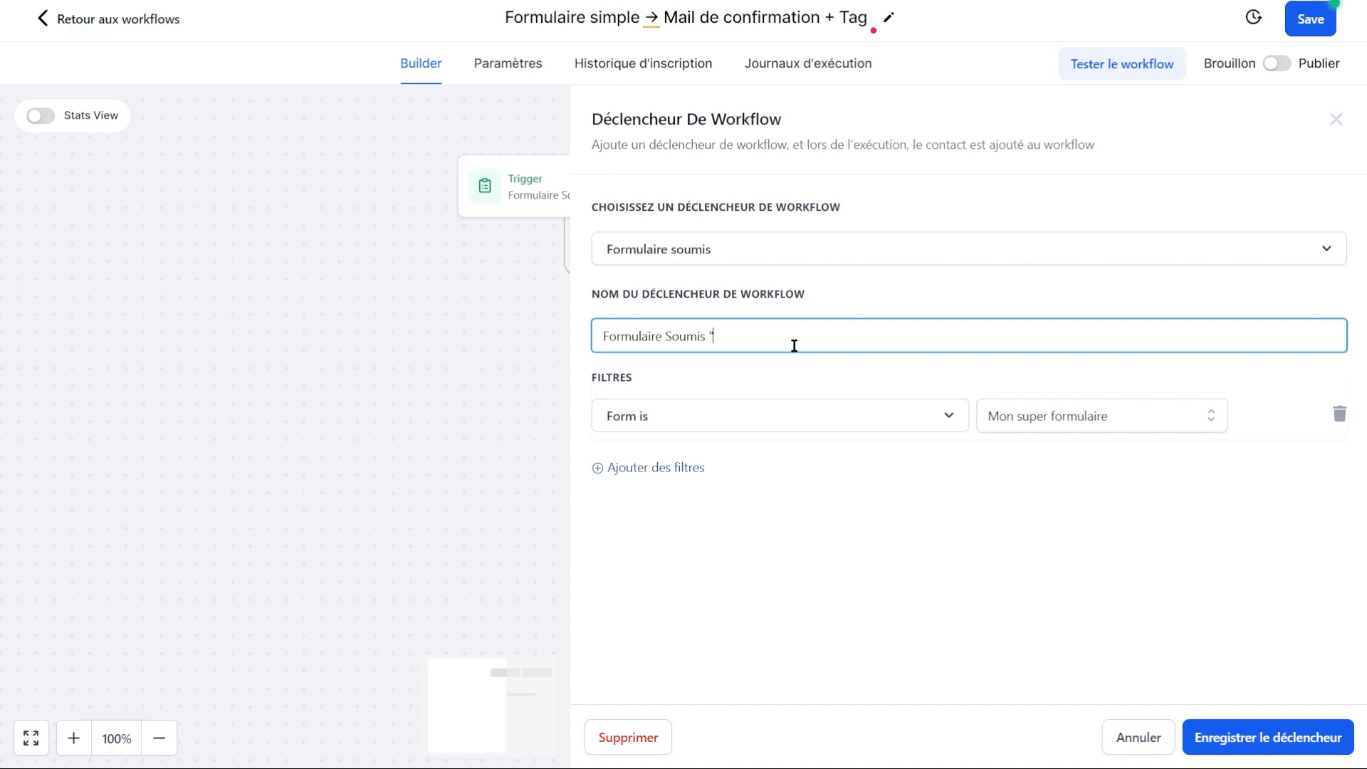
pyautogui.write('Mon super formulaire"')
pyautogui.press('Return')
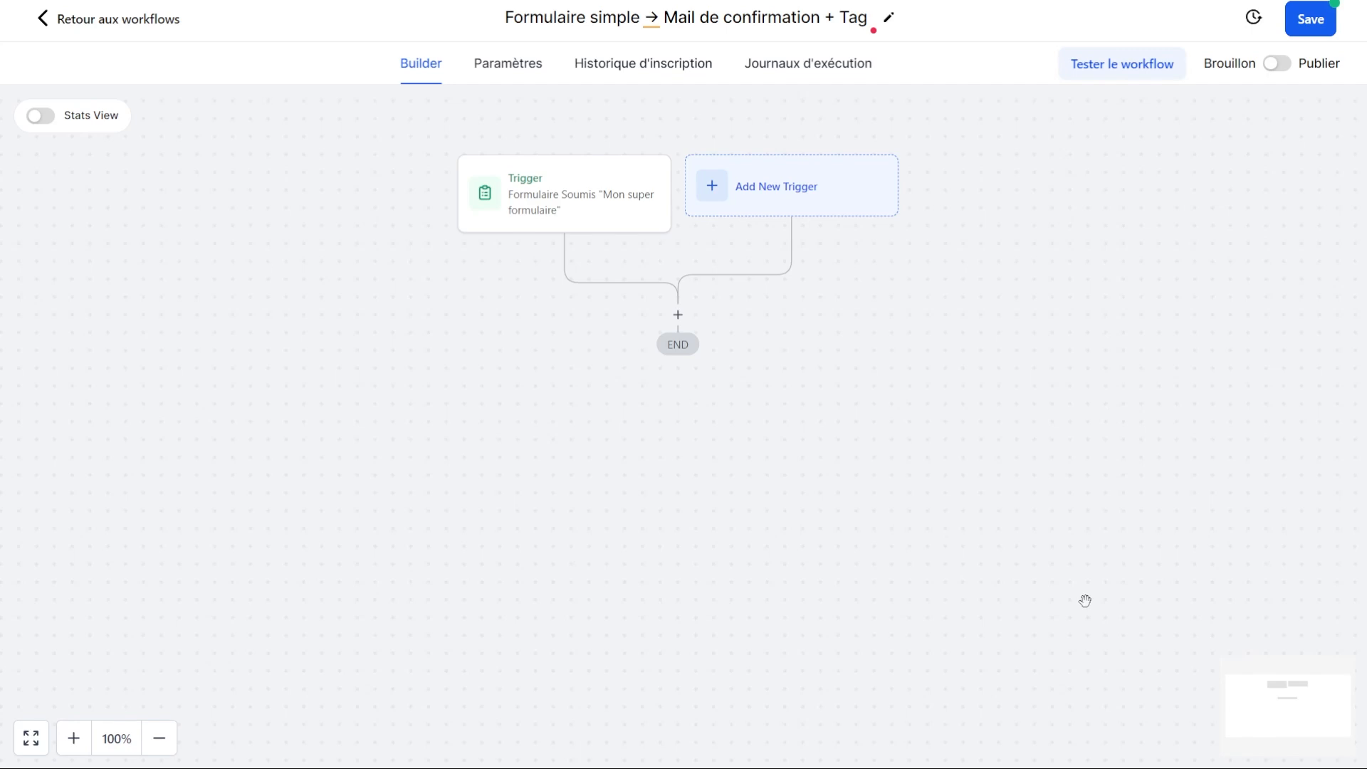
# - Add an Ajouter Une Étiquette De Contact action below the trigger and select the tag "newsletter"
pyautogui.click(677, 317)
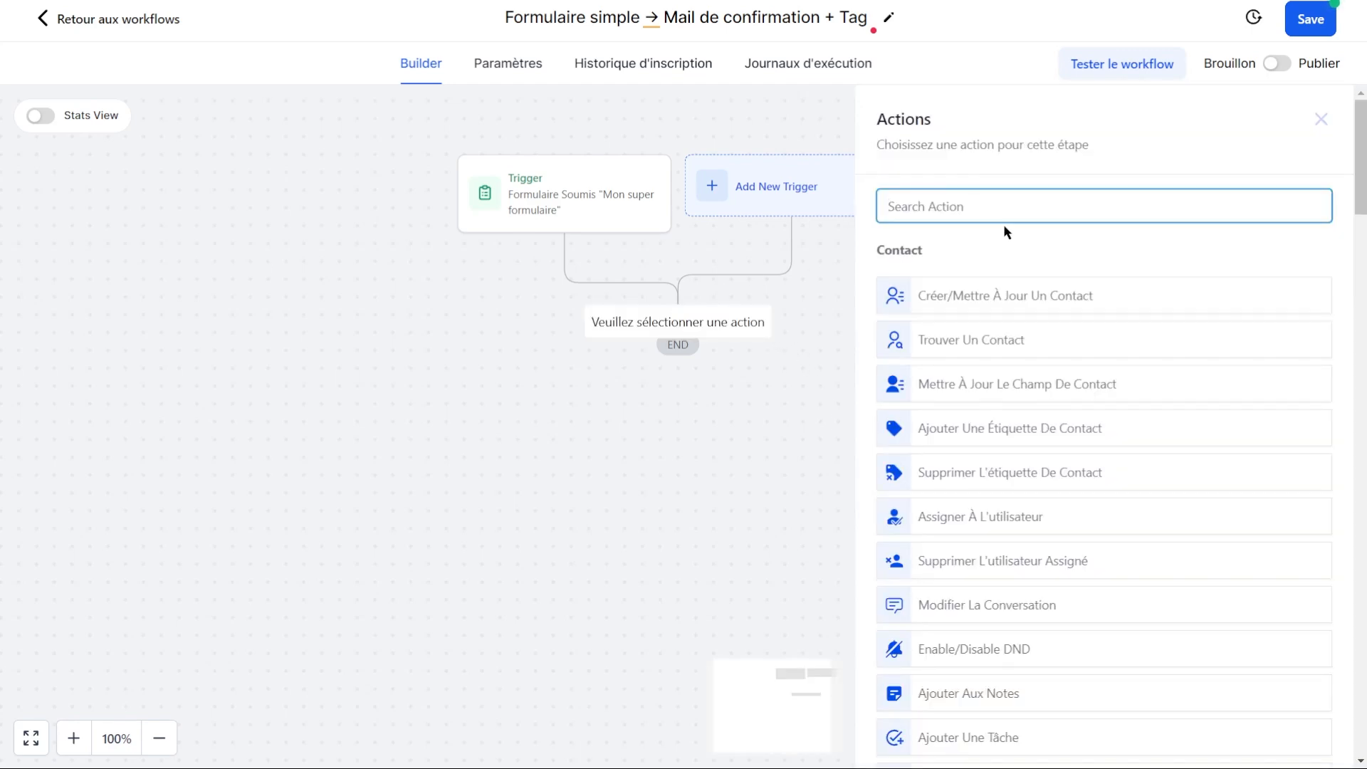
pyautogui.click(981, 429)
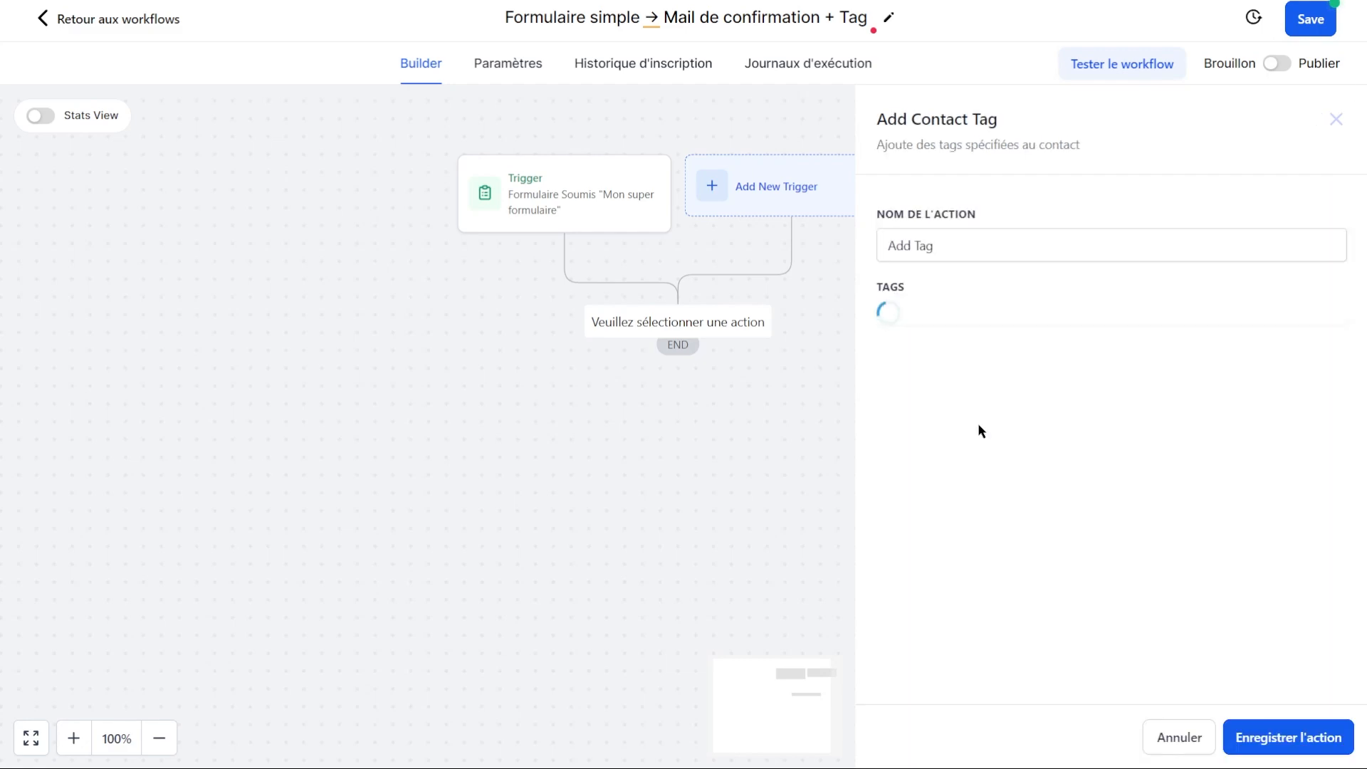
pyautogui.click(1023, 322)
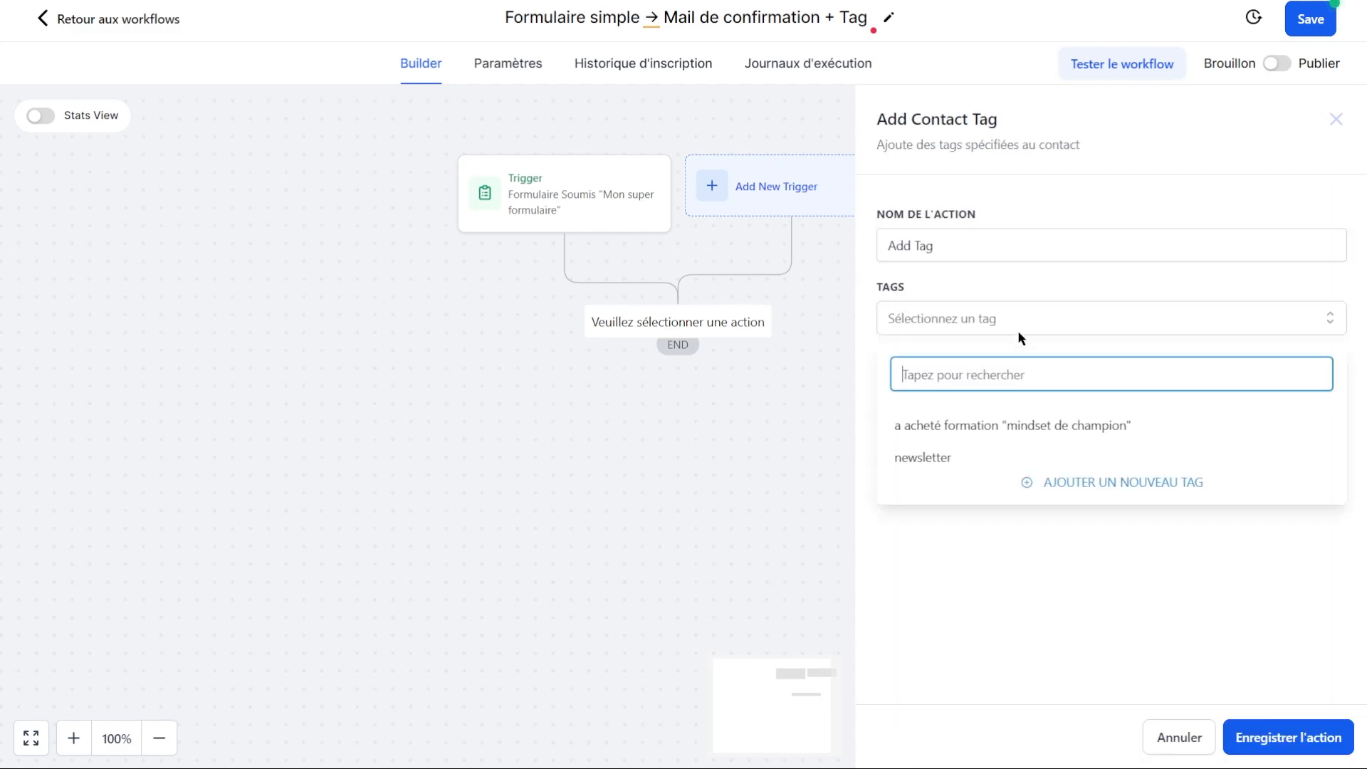
pyautogui.click(931, 463)
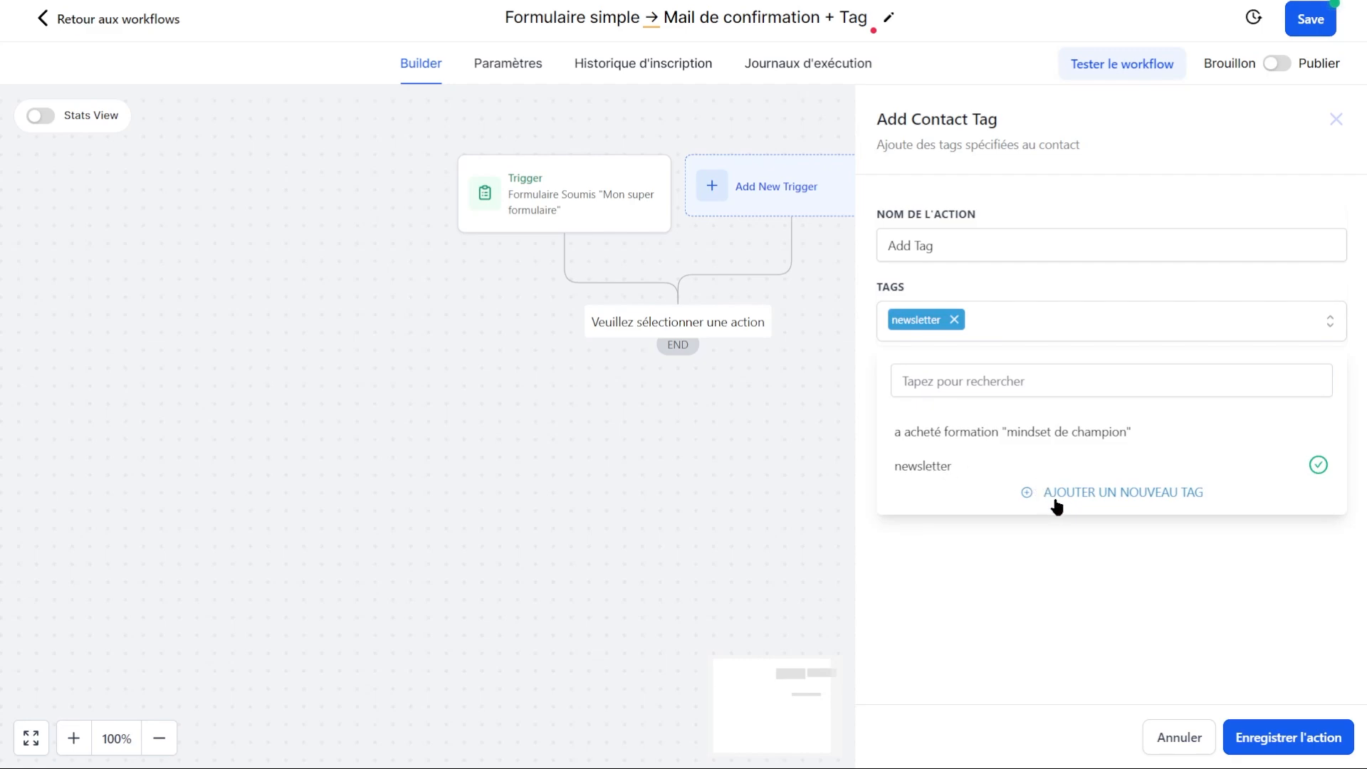
# - Create the new tag "statut - a rempli mon super formulaire" in the tag action and save the action
pyautogui.click(1007, 388)
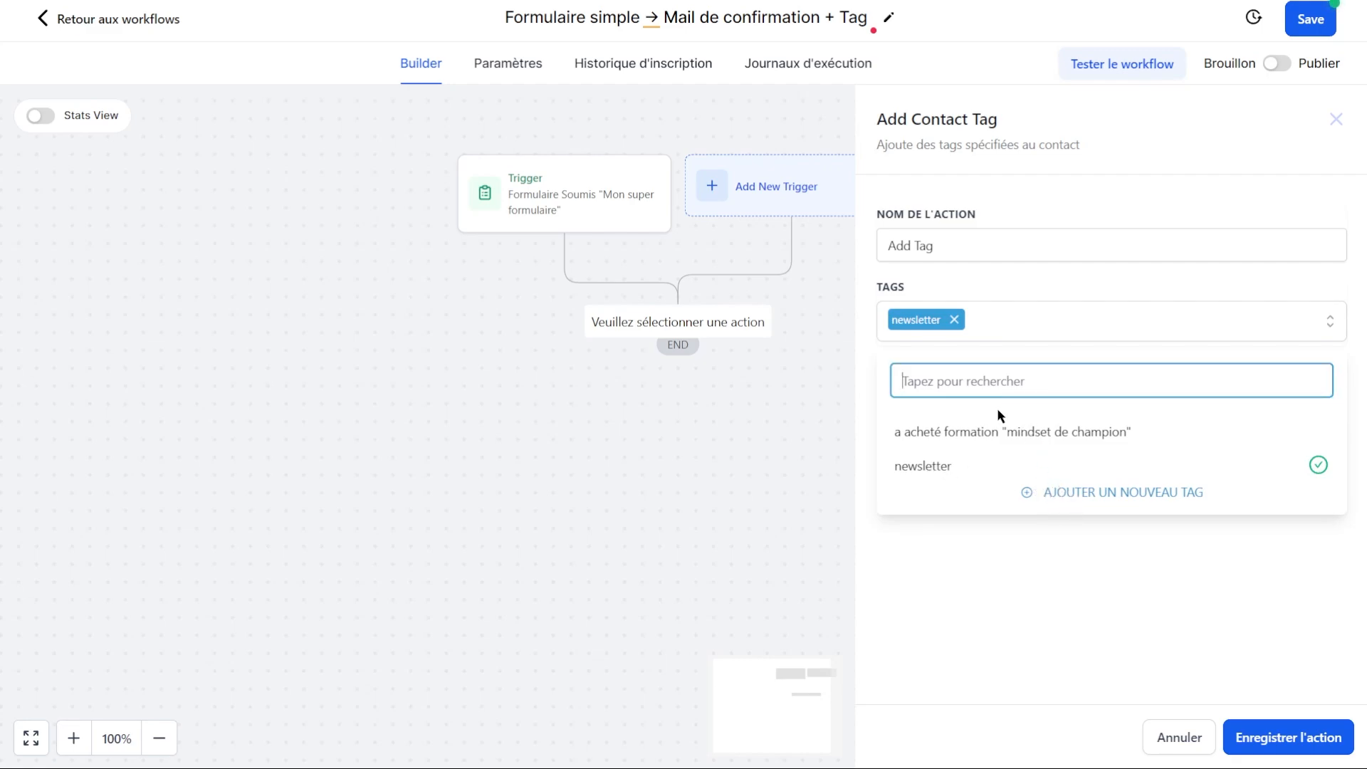
pyautogui.write('statut - arempl')
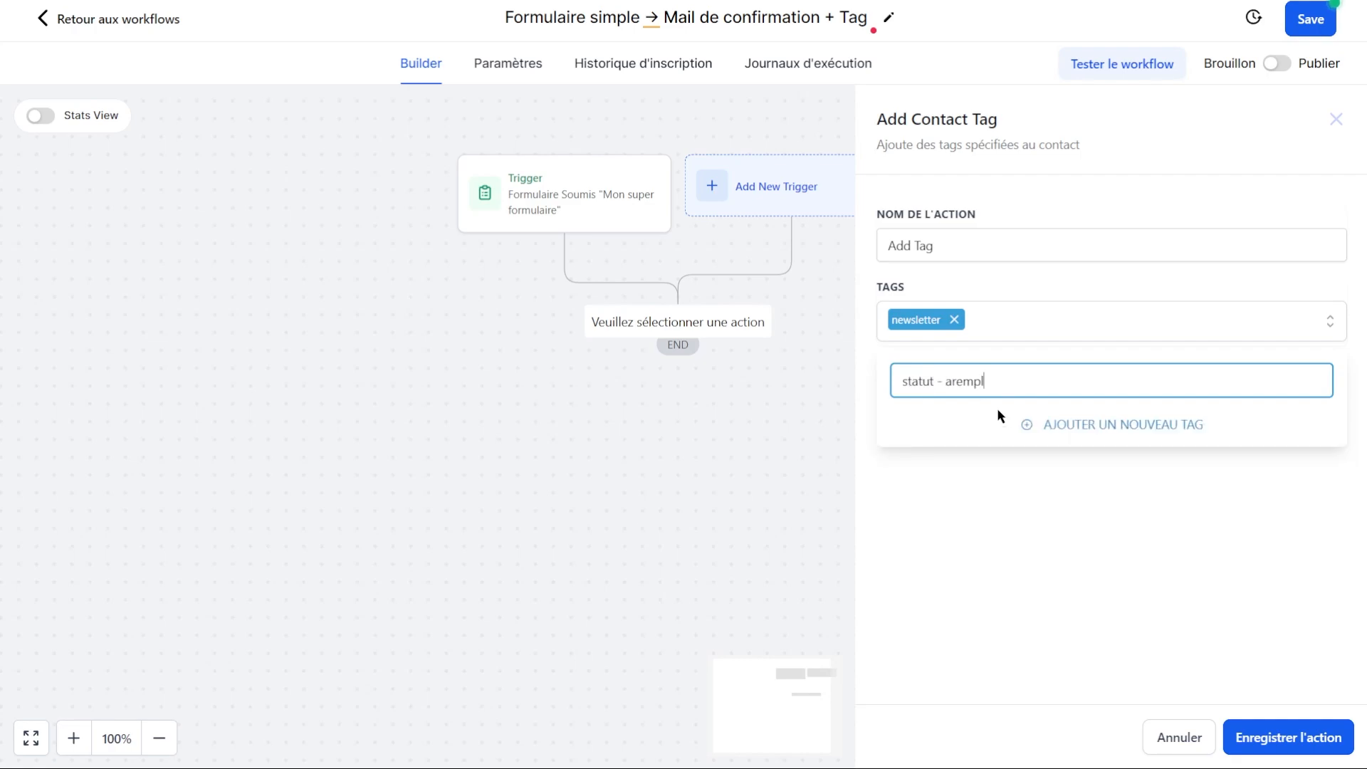
pyautogui.press('BackSpace')
pyautogui.press('BackSpace')
pyautogui.press('BackSpace')
pyautogui.press('BackSpace')
pyautogui.press('BackSpace')
pyautogui.write('rempli mon super formulaire')
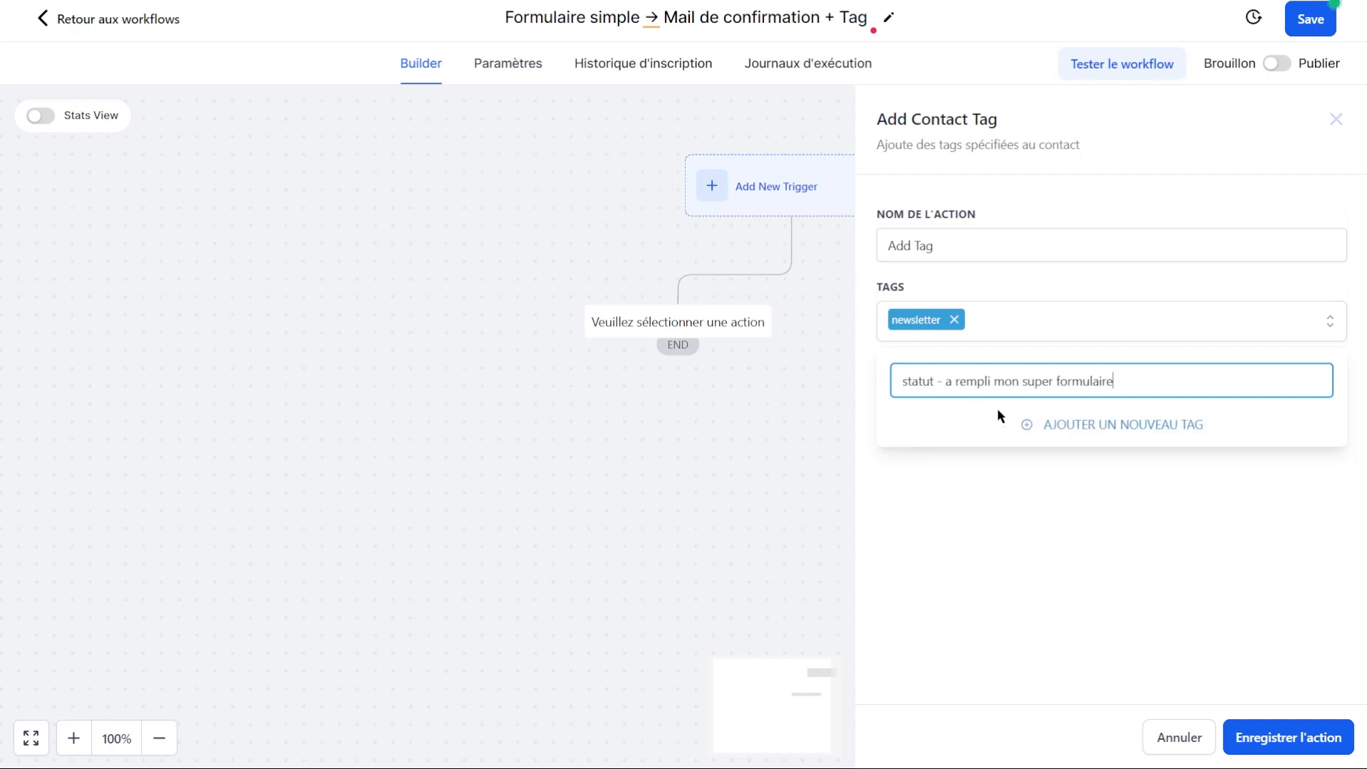
pyautogui.click(1134, 425)
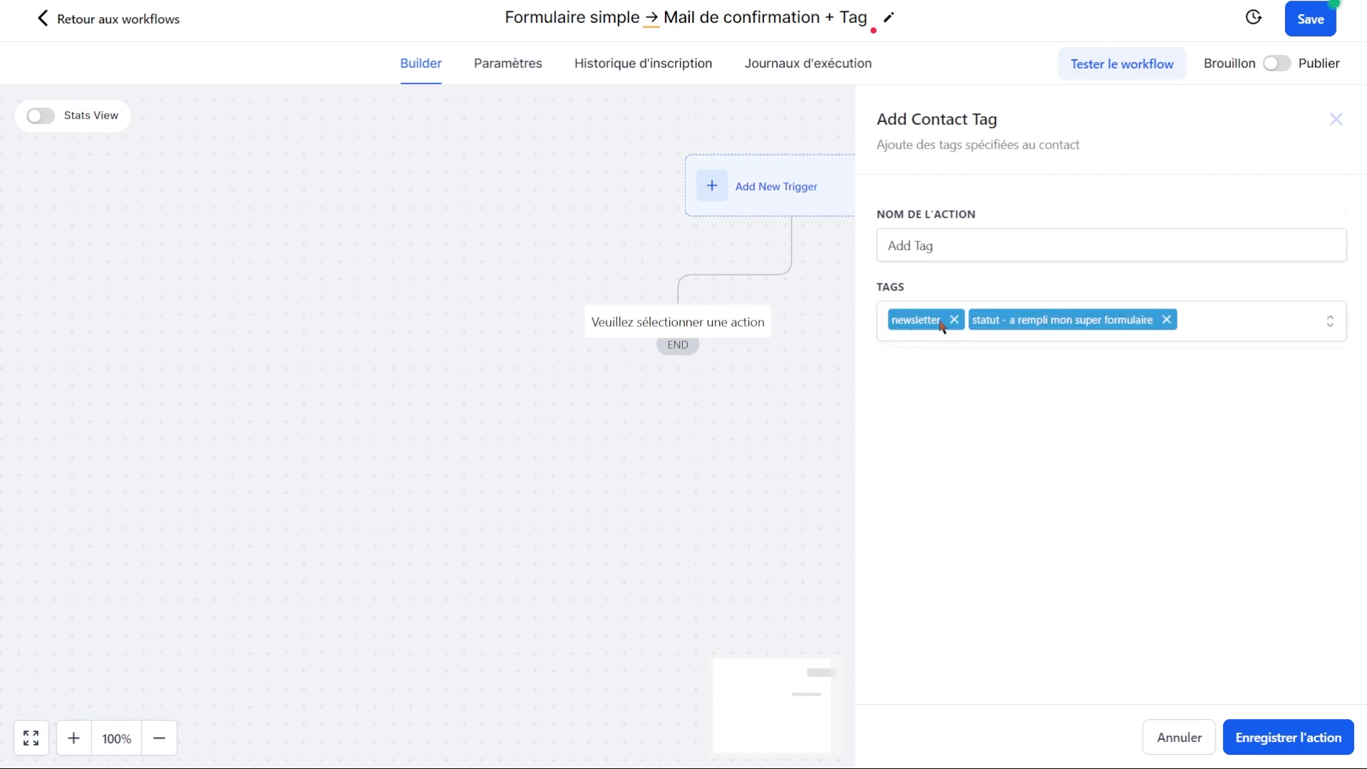
pyautogui.click(1303, 735)
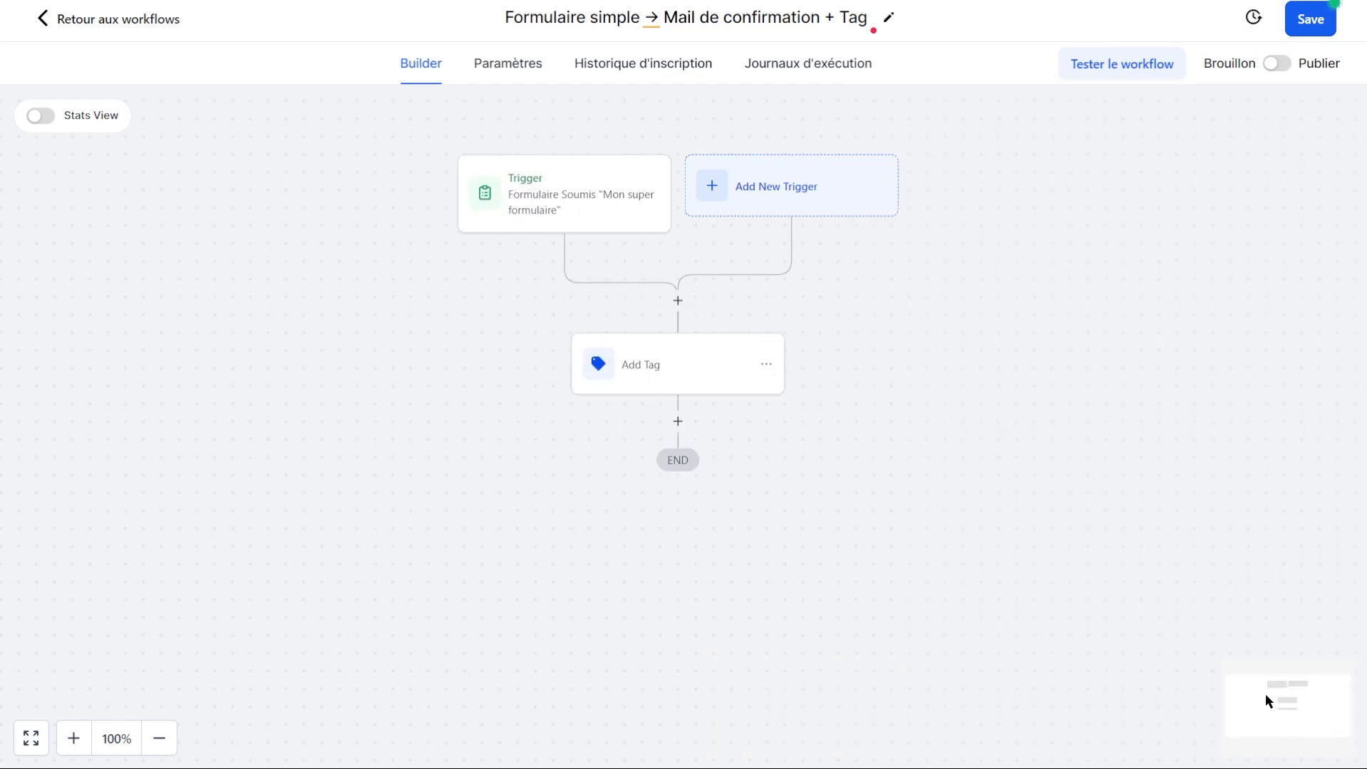
# - Remove the "newsletter" tag from the Add Tag action and save the action
pyautogui.click(650, 363)
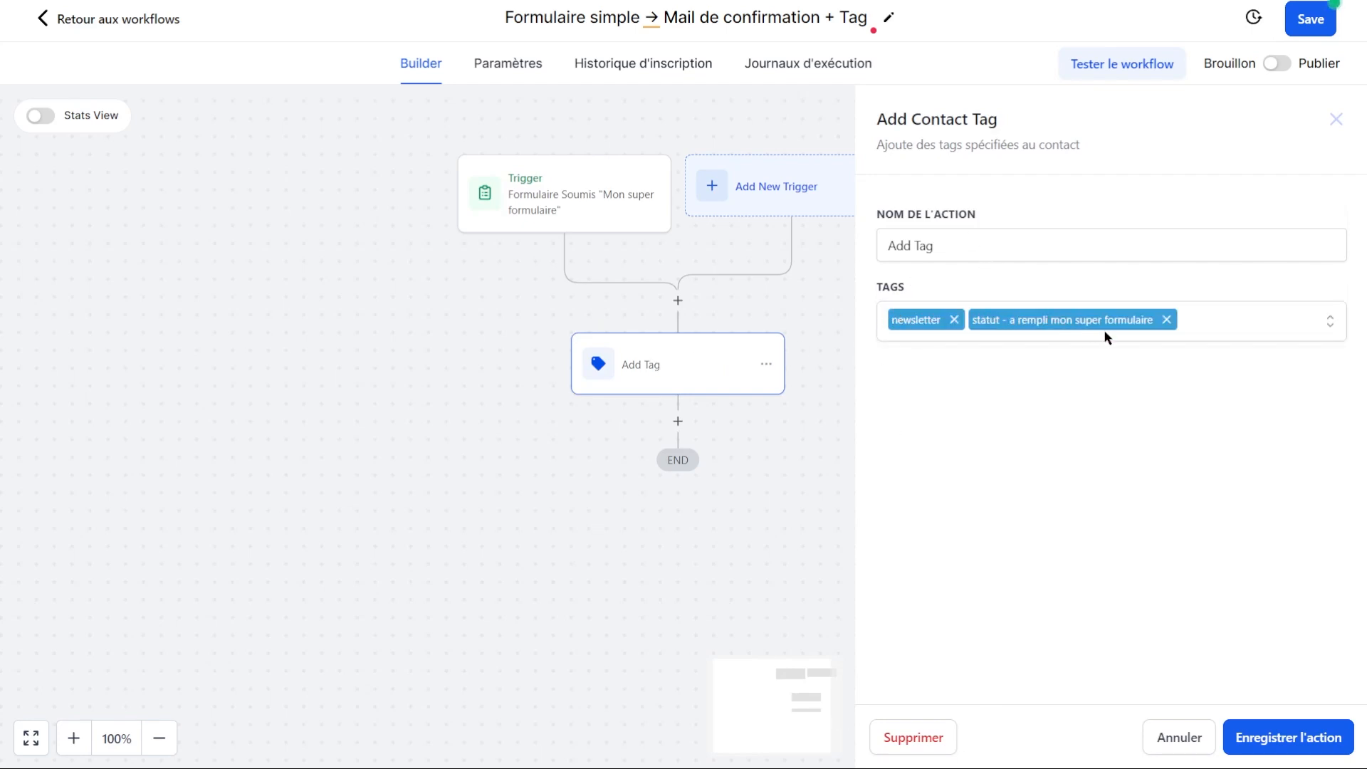
pyautogui.click(954, 321)
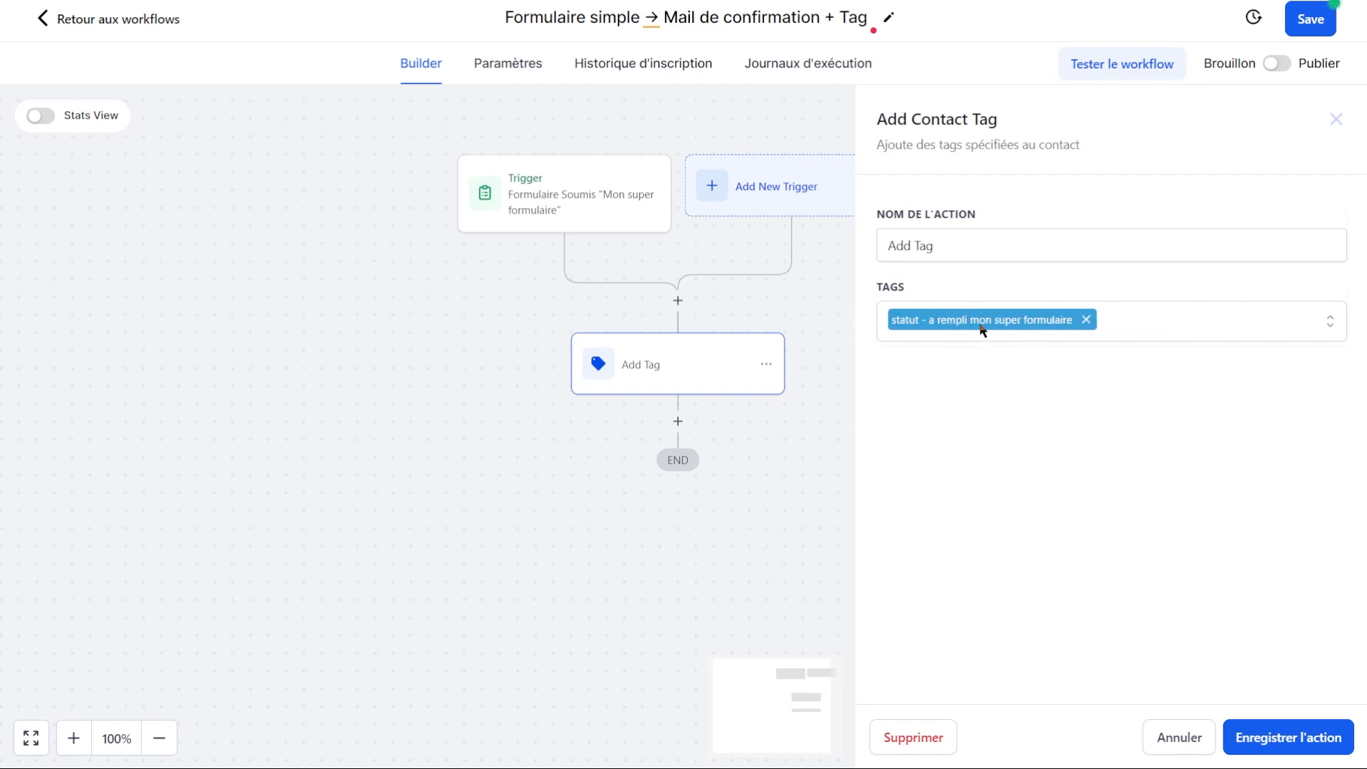
pyautogui.click(1312, 748)
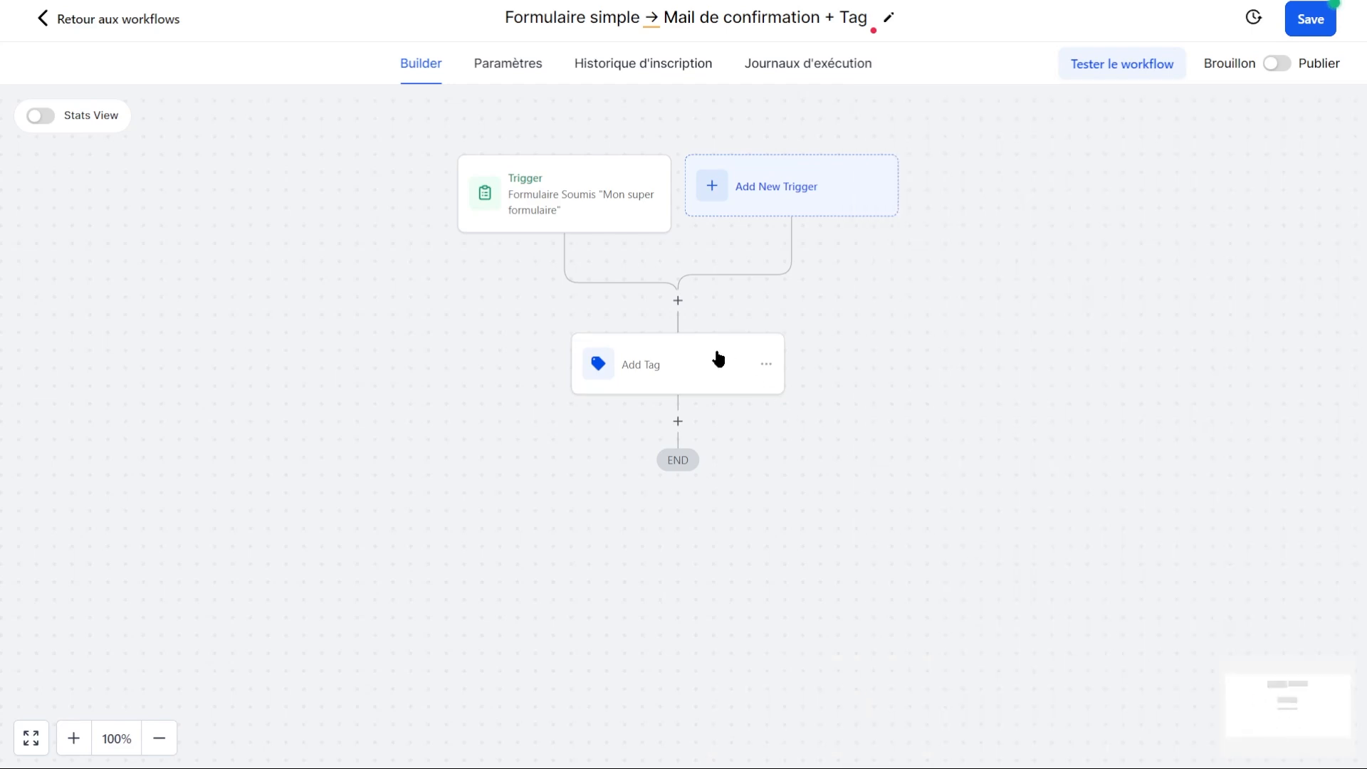
# - Rename the tag action as Add Tag "rempli super formulaire" and save it
pyautogui.click(628, 375)
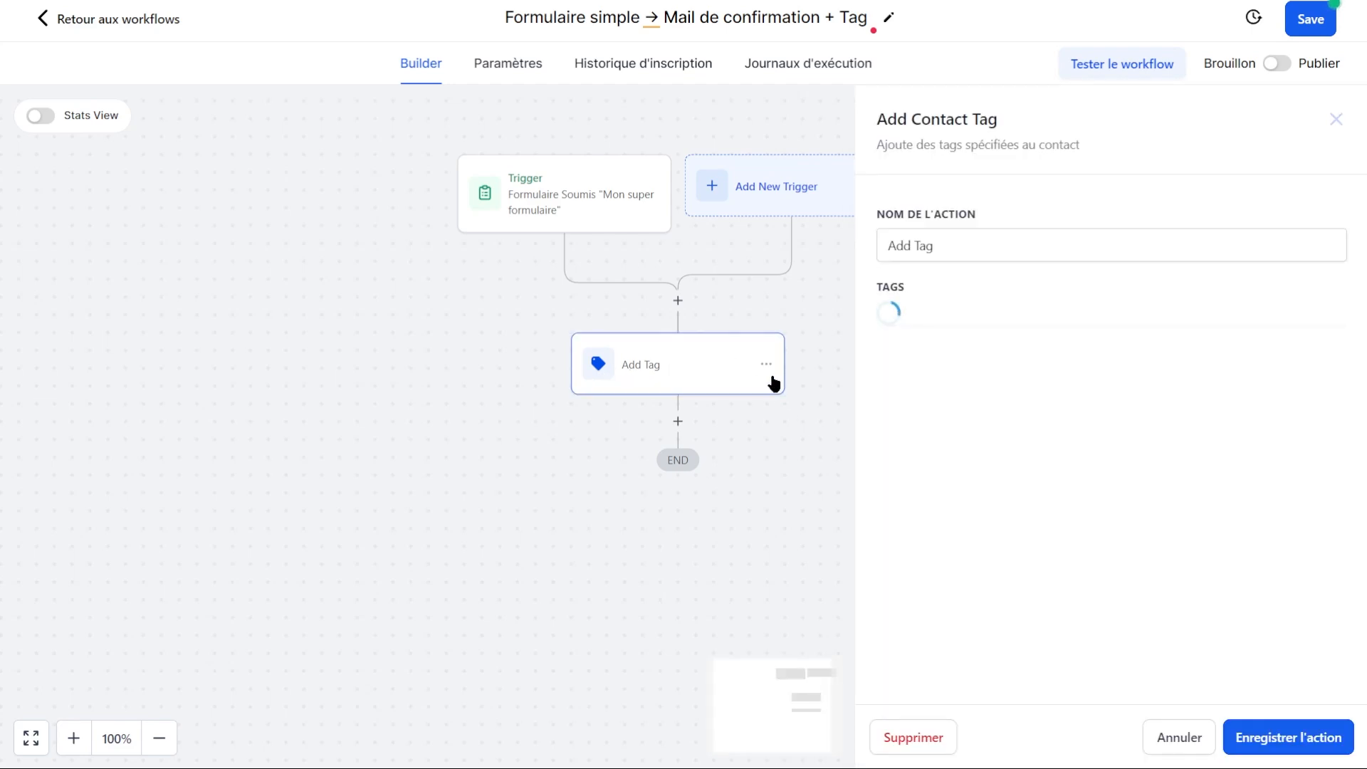
pyautogui.click(1049, 235)
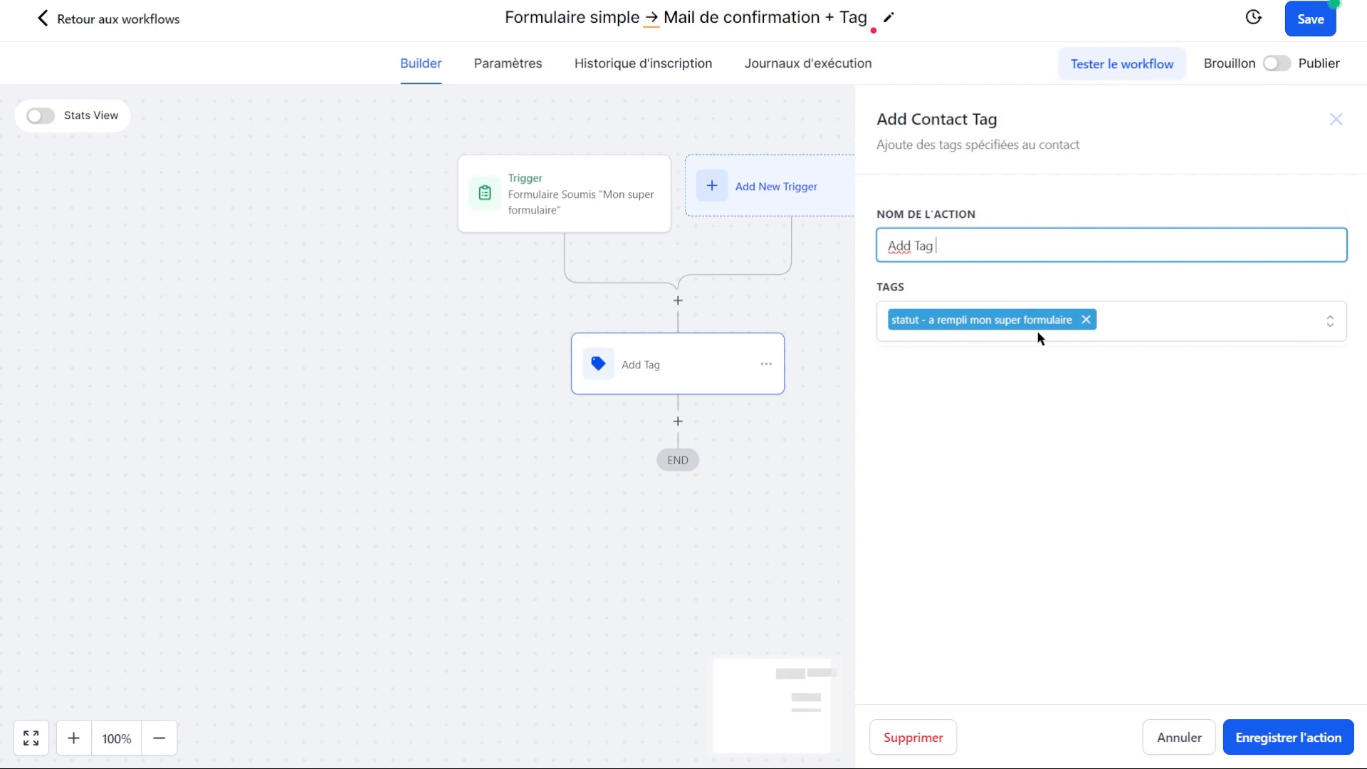
pyautogui.write('"rempli super formulaire')
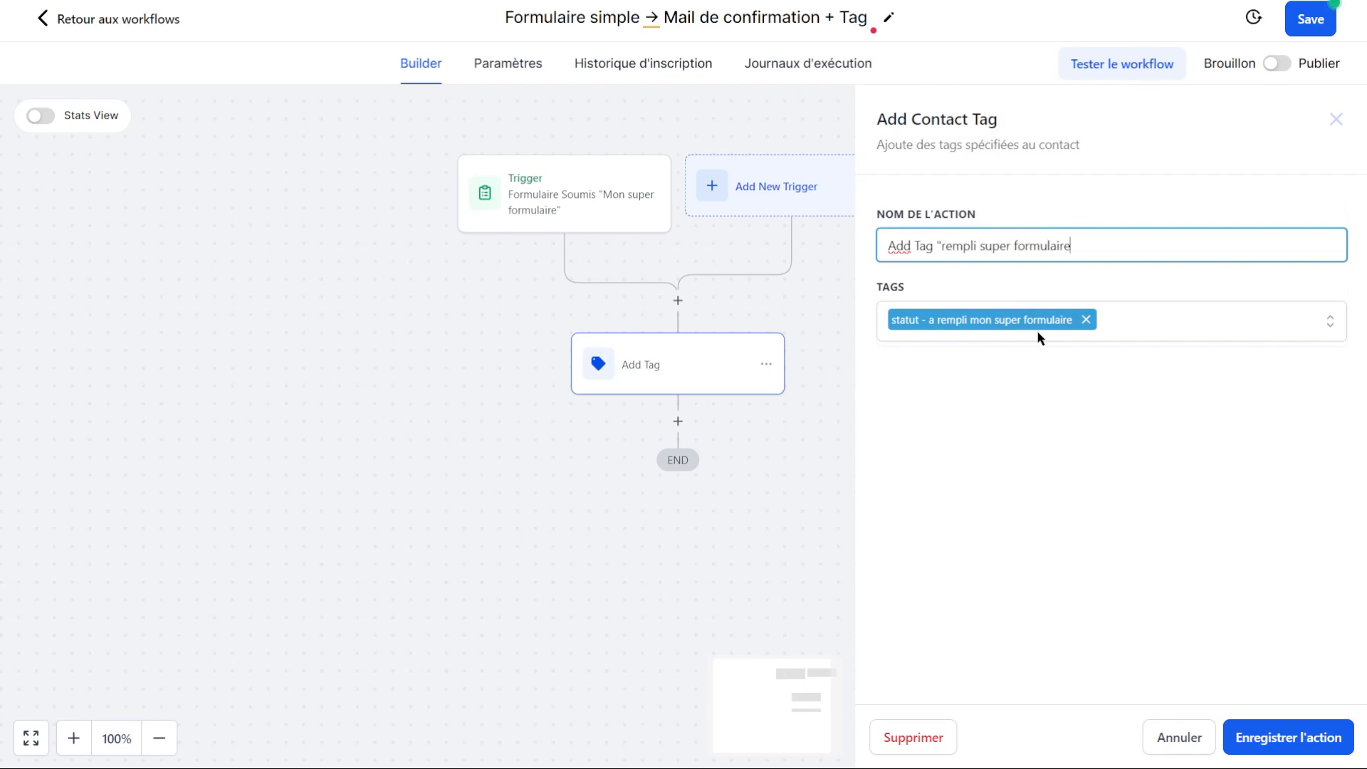
pyautogui.write('"')
pyautogui.click(1288, 737)
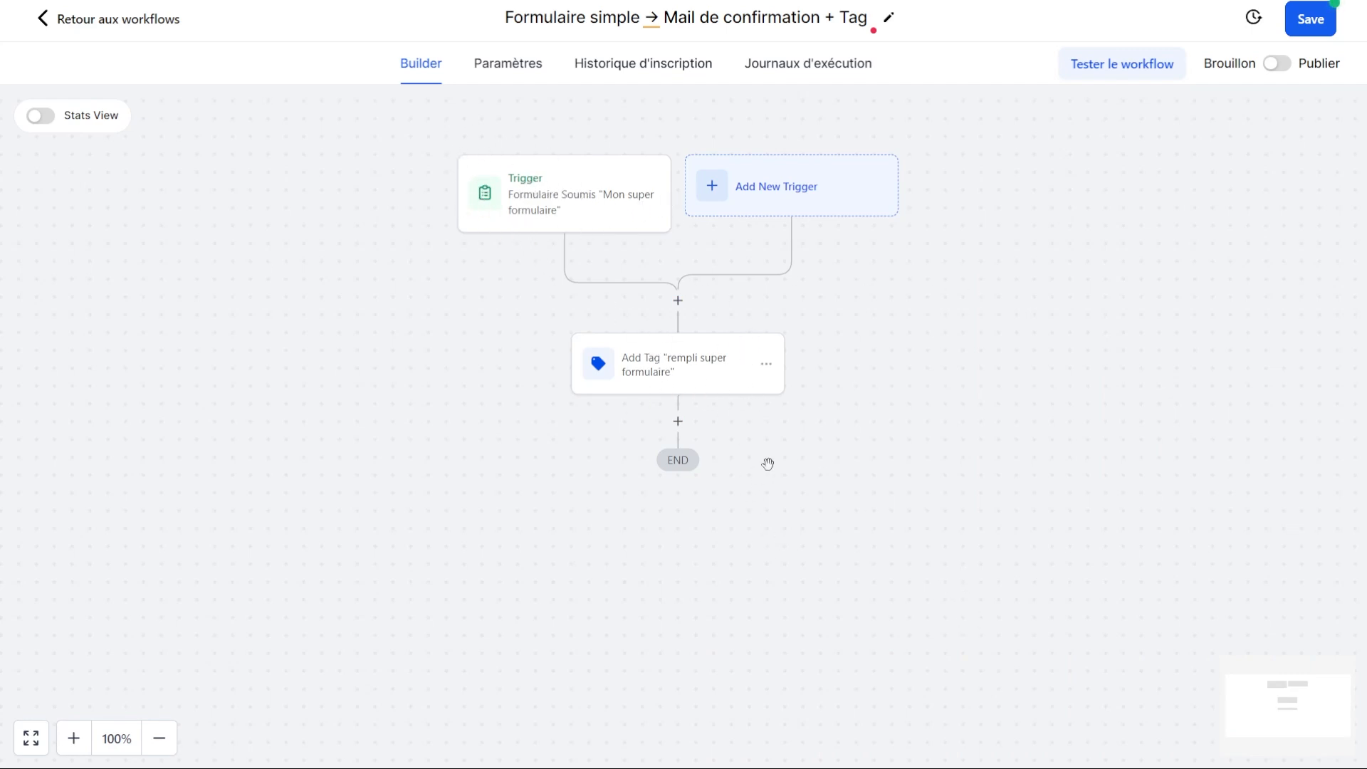
# - Add an Envoyer Un E-Mail action below the tag action using the template "Mail de Confirmation - capture formation gratuite" and save it
pyautogui.click(678, 421)
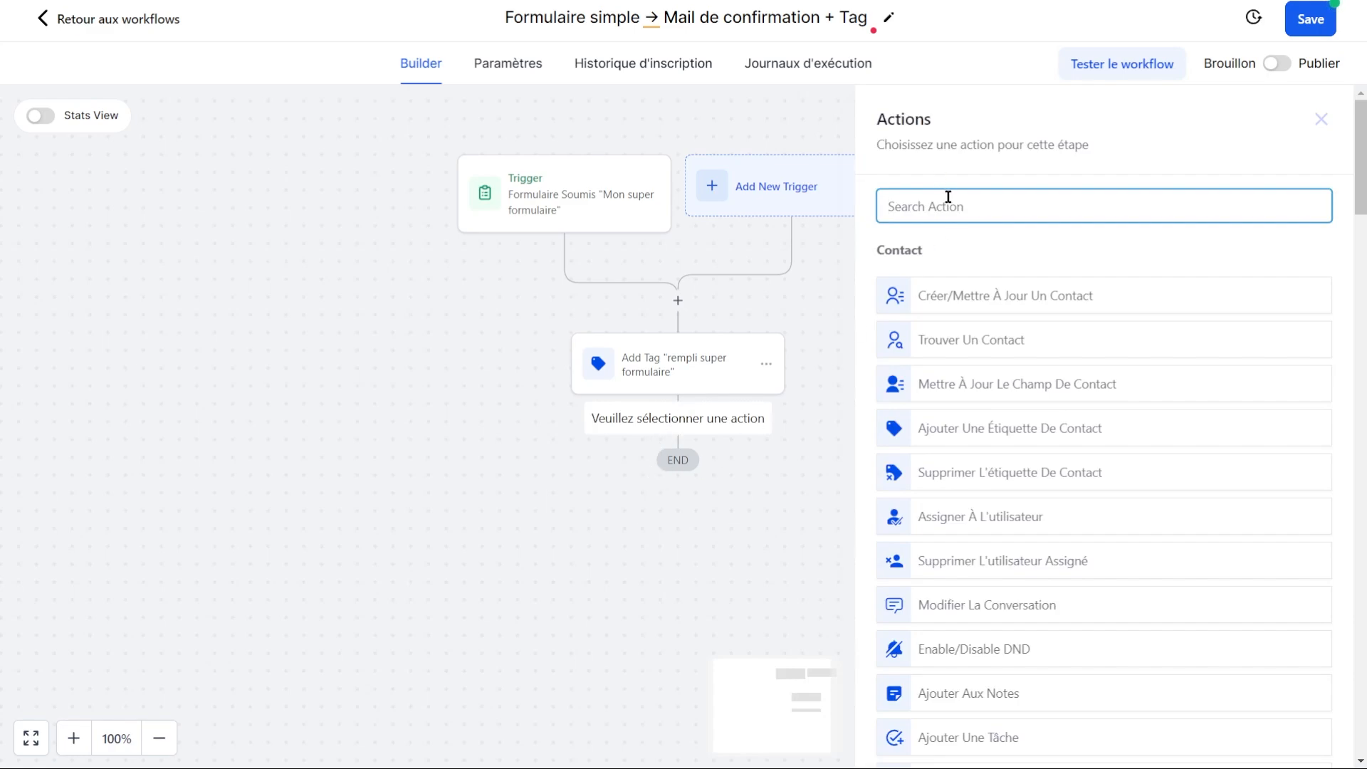
pyautogui.write('mail')
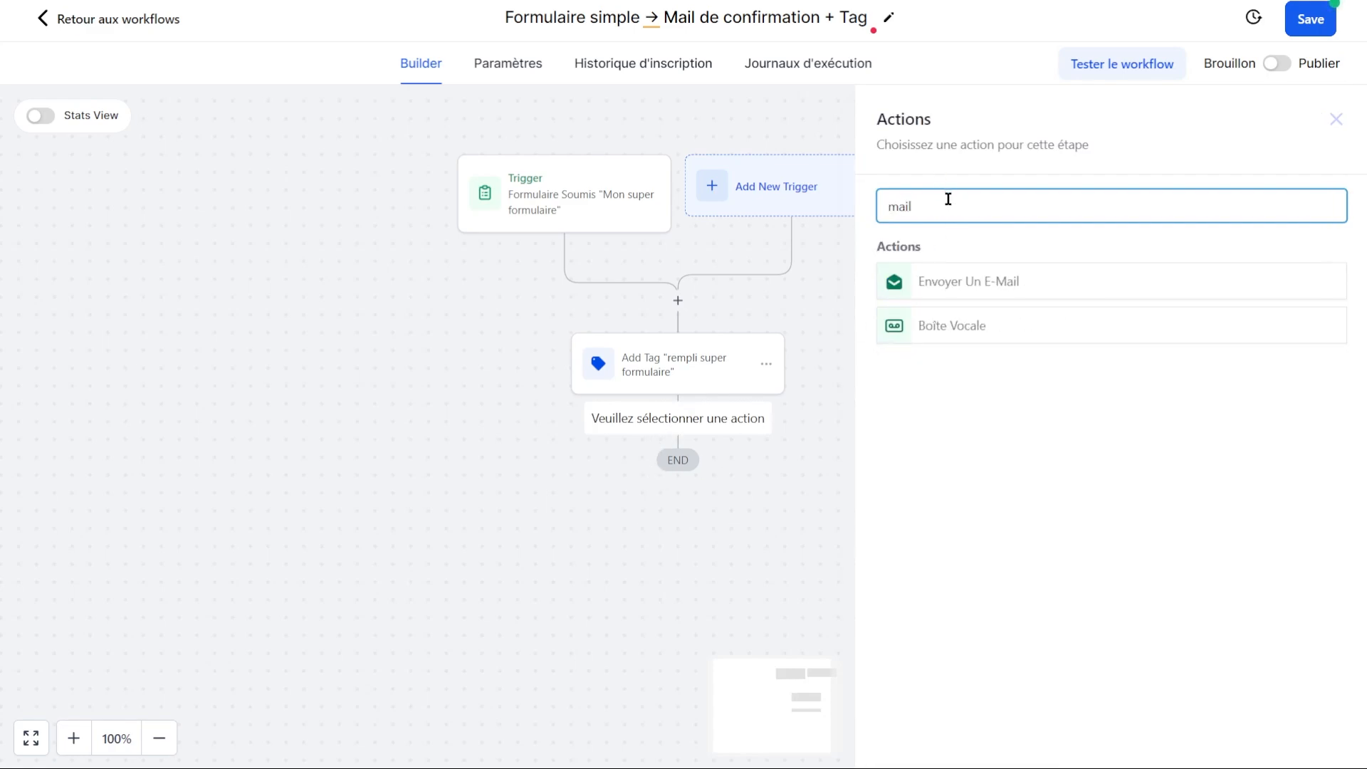
pyautogui.click(992, 294)
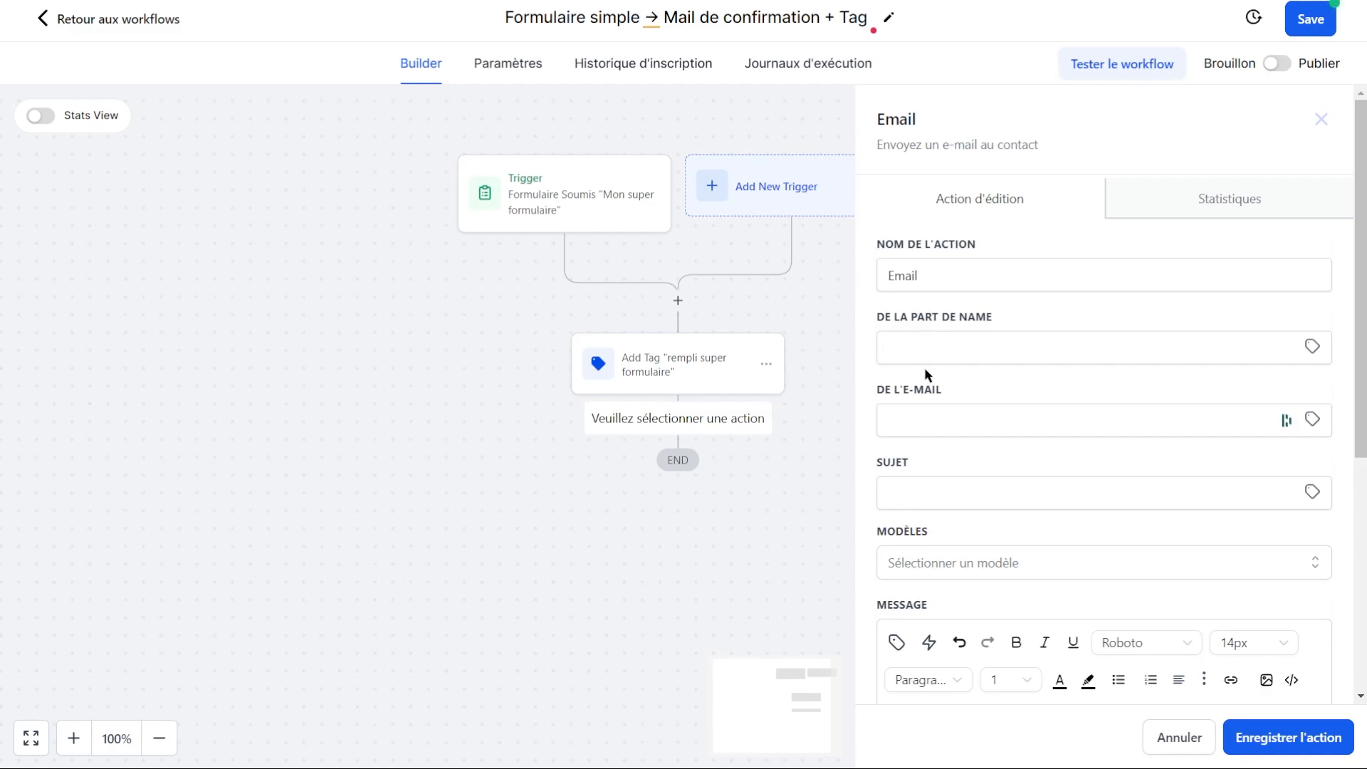
pyautogui.scroll(-1, 985, 565)
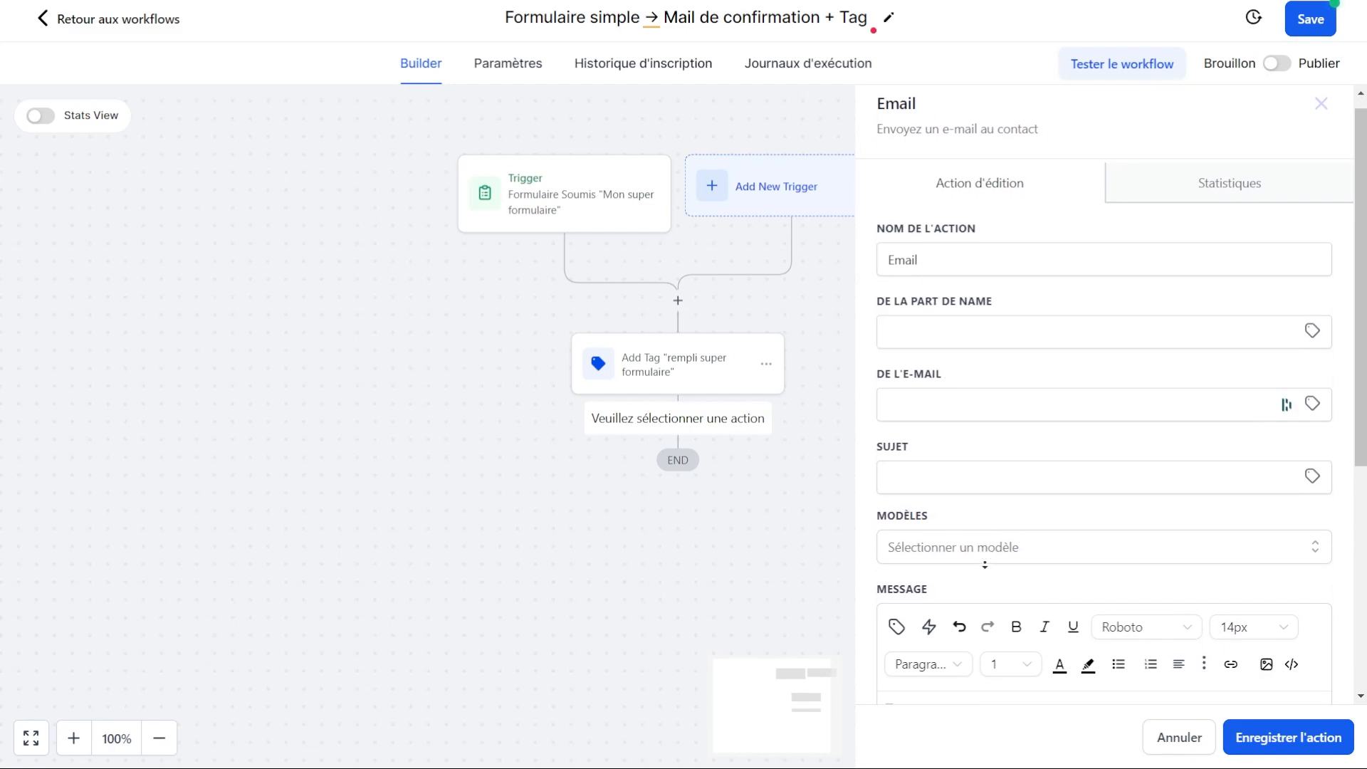
pyautogui.scroll(-3, 984, 564)
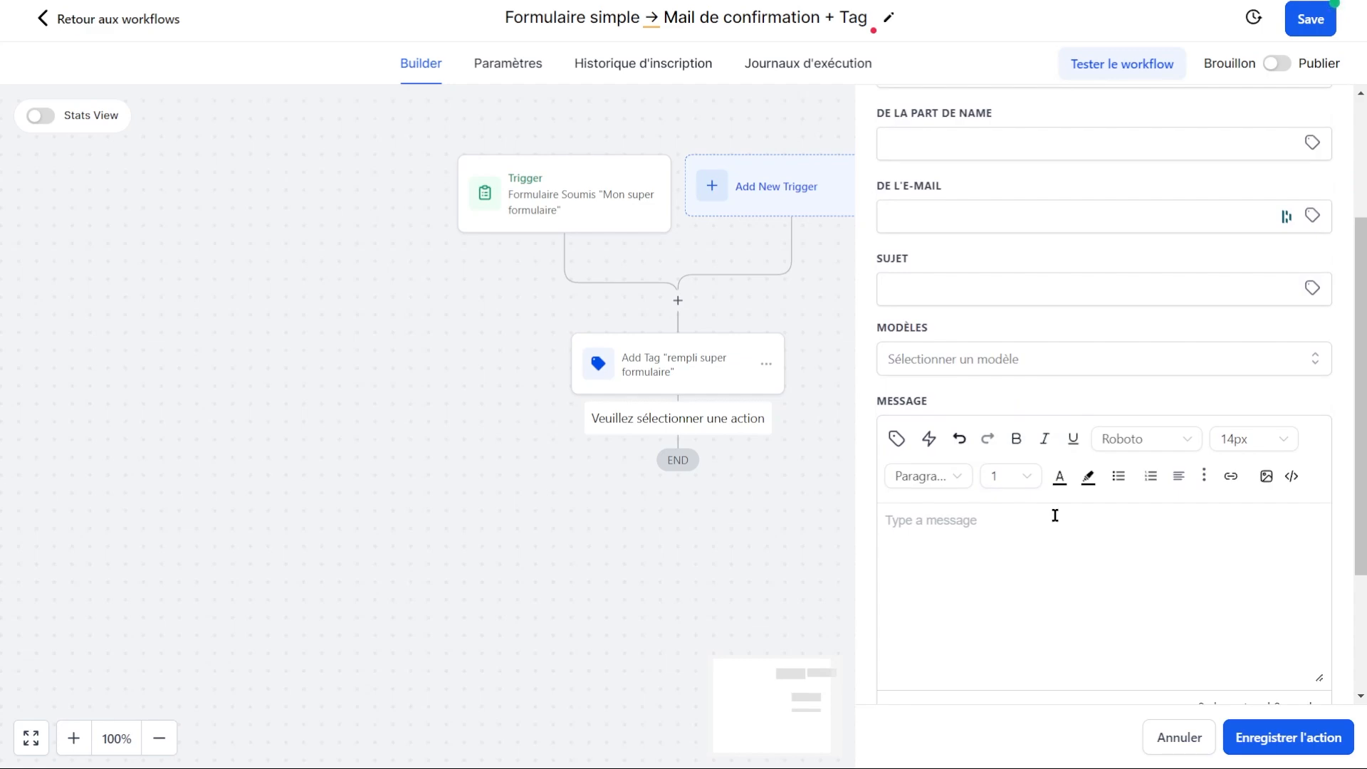
pyautogui.click(972, 359)
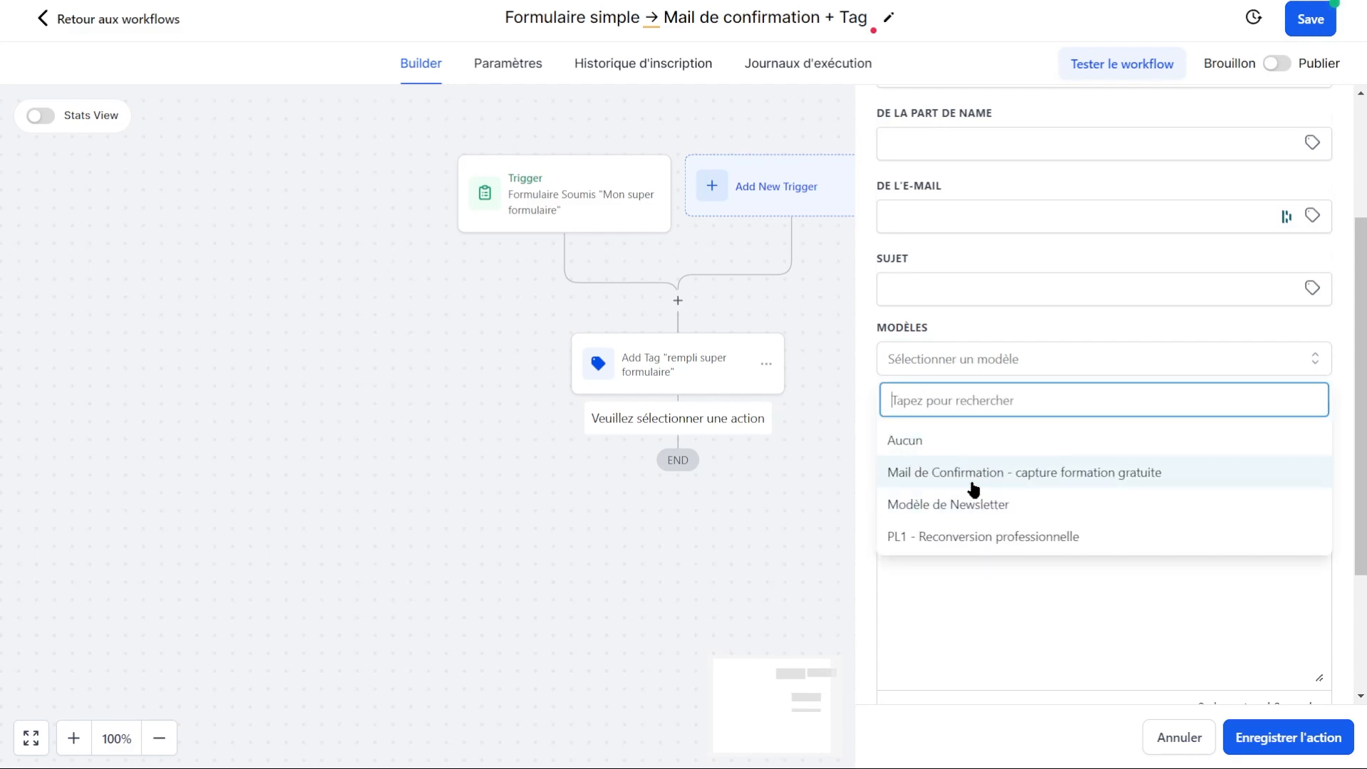
pyautogui.click(1035, 478)
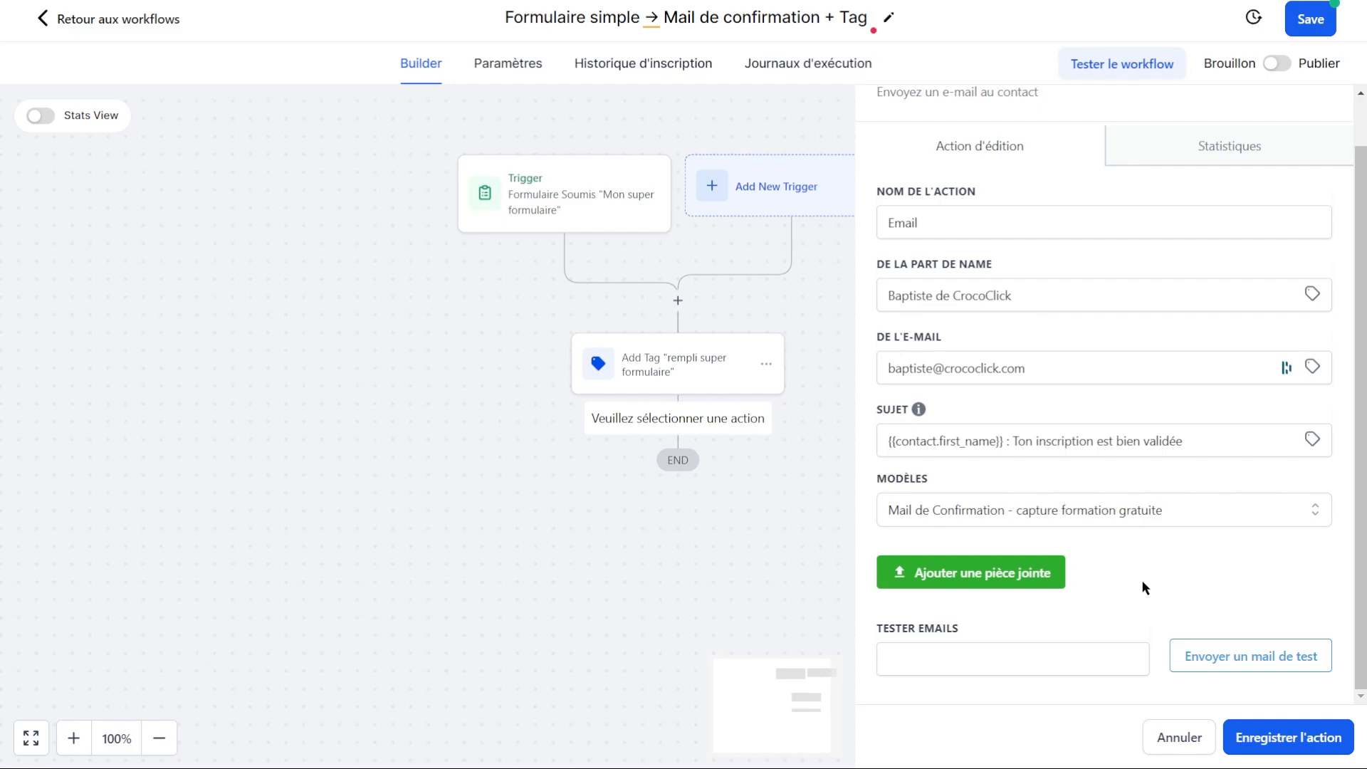
pyautogui.click(1271, 742)
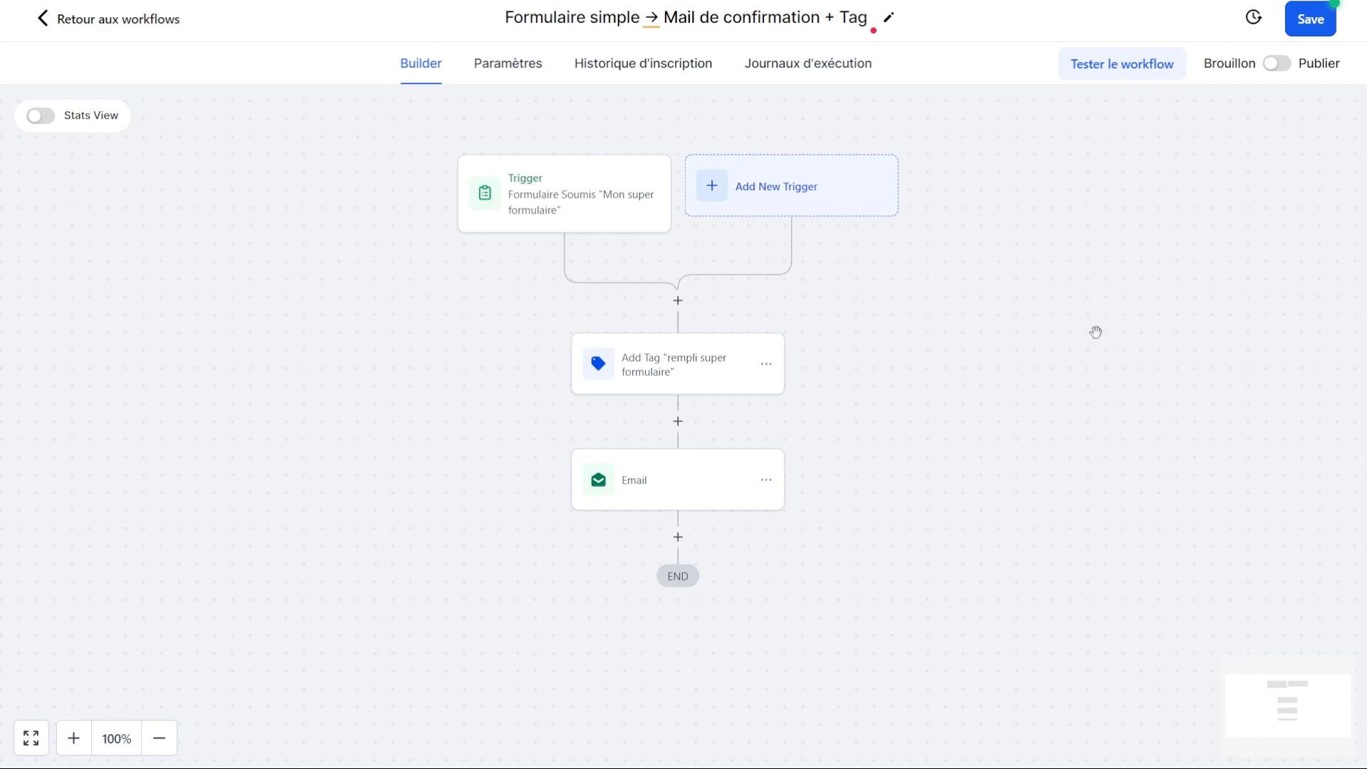
# - Turn on Stats View and examine the Email action's detailed sending statistics
pyautogui.click(40, 116)
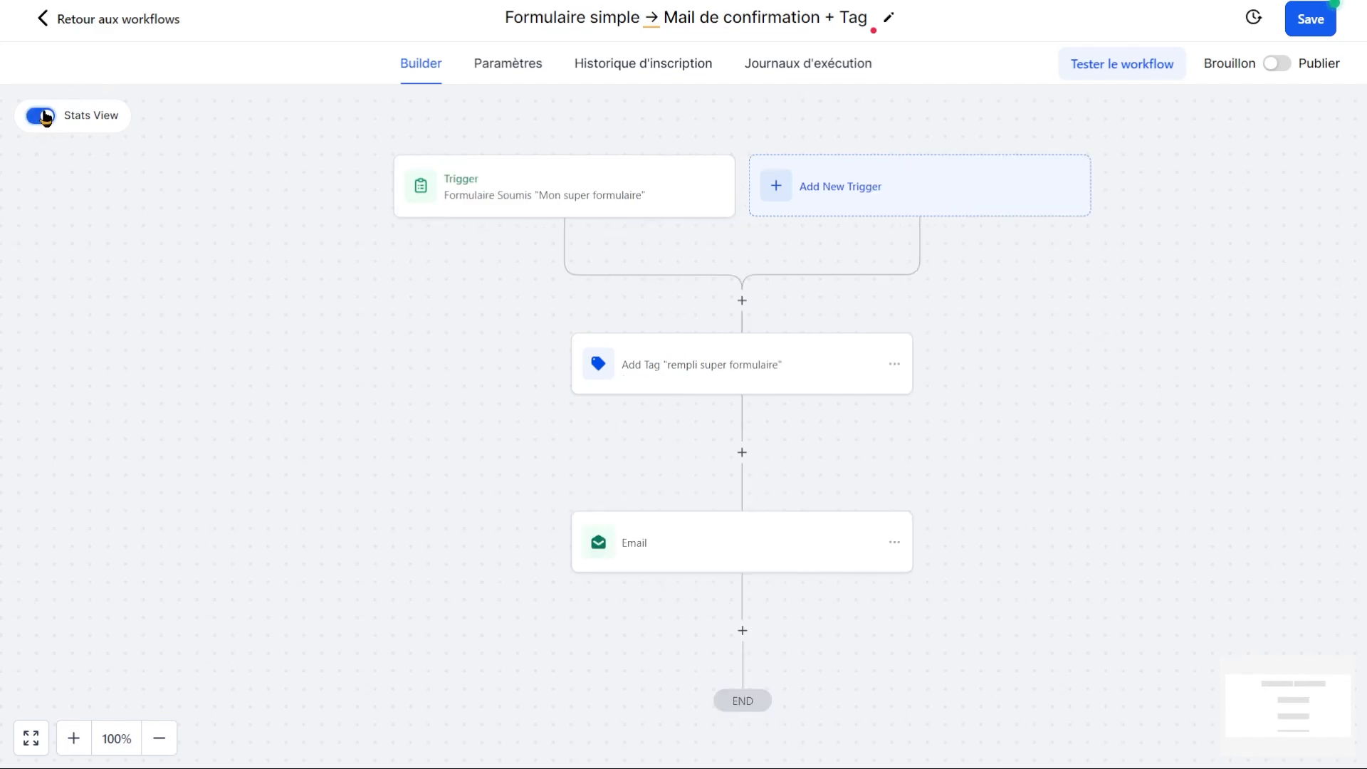
pyautogui.moveTo(517, 609); pyautogui.dragTo(441, 490)
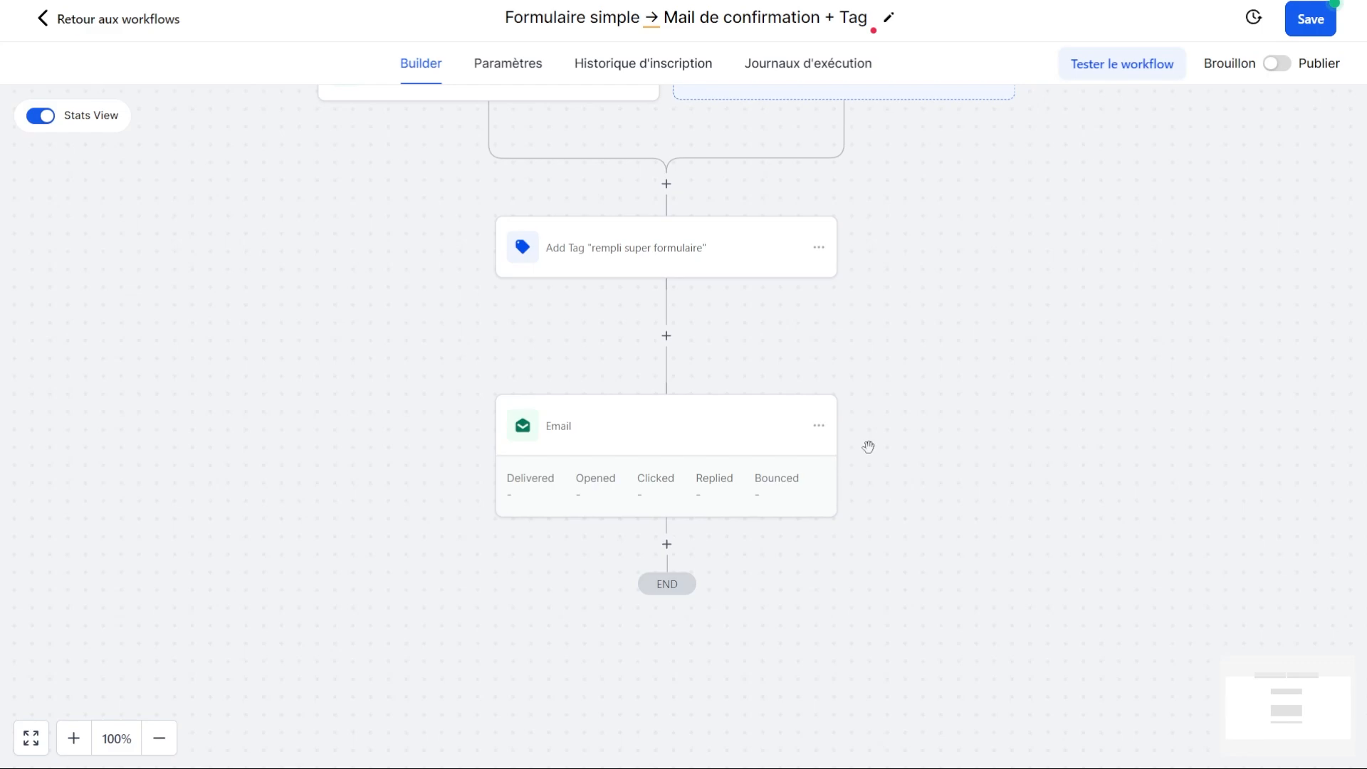
pyautogui.click(676, 491)
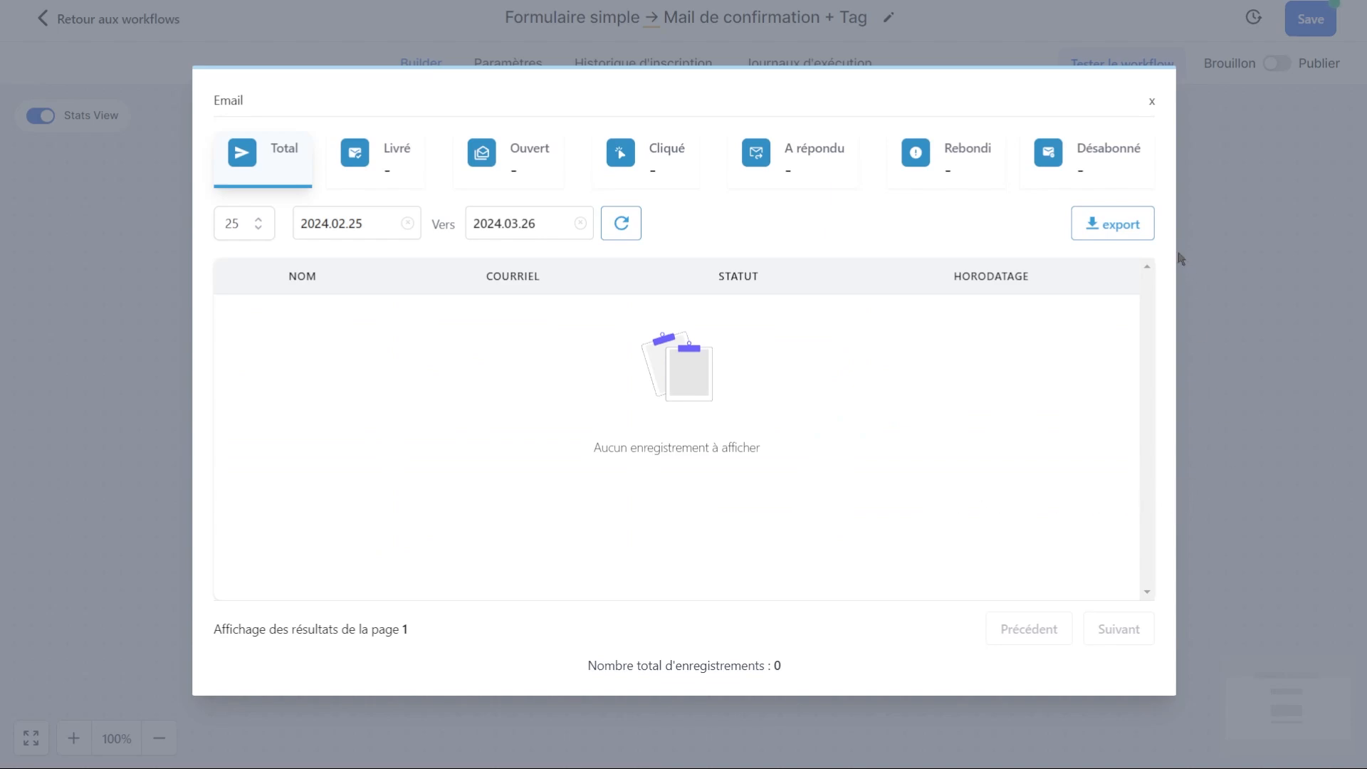
pyautogui.click(1152, 101)
# - Save the workflow and enable Autoriser la réentrée in its contact settings
pyautogui.click(1322, 20)
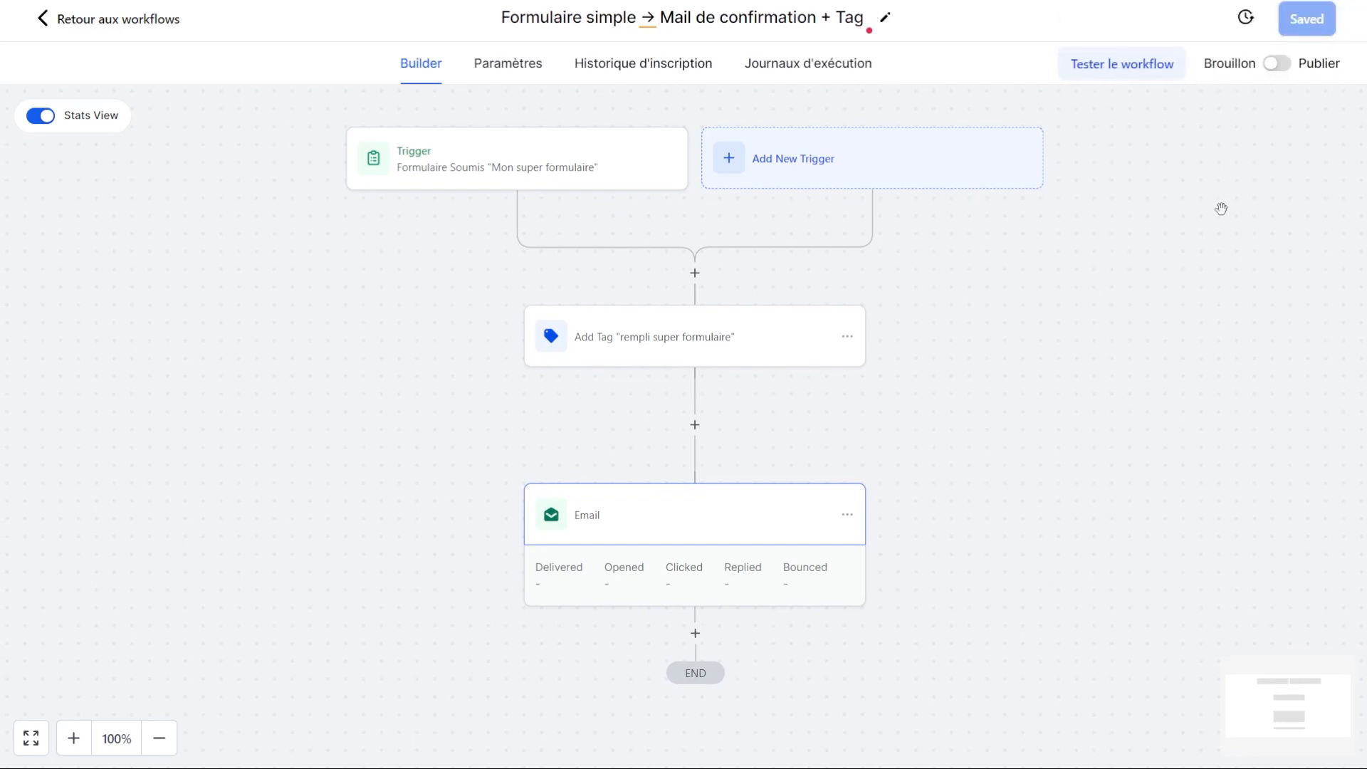
pyautogui.click(497, 76)
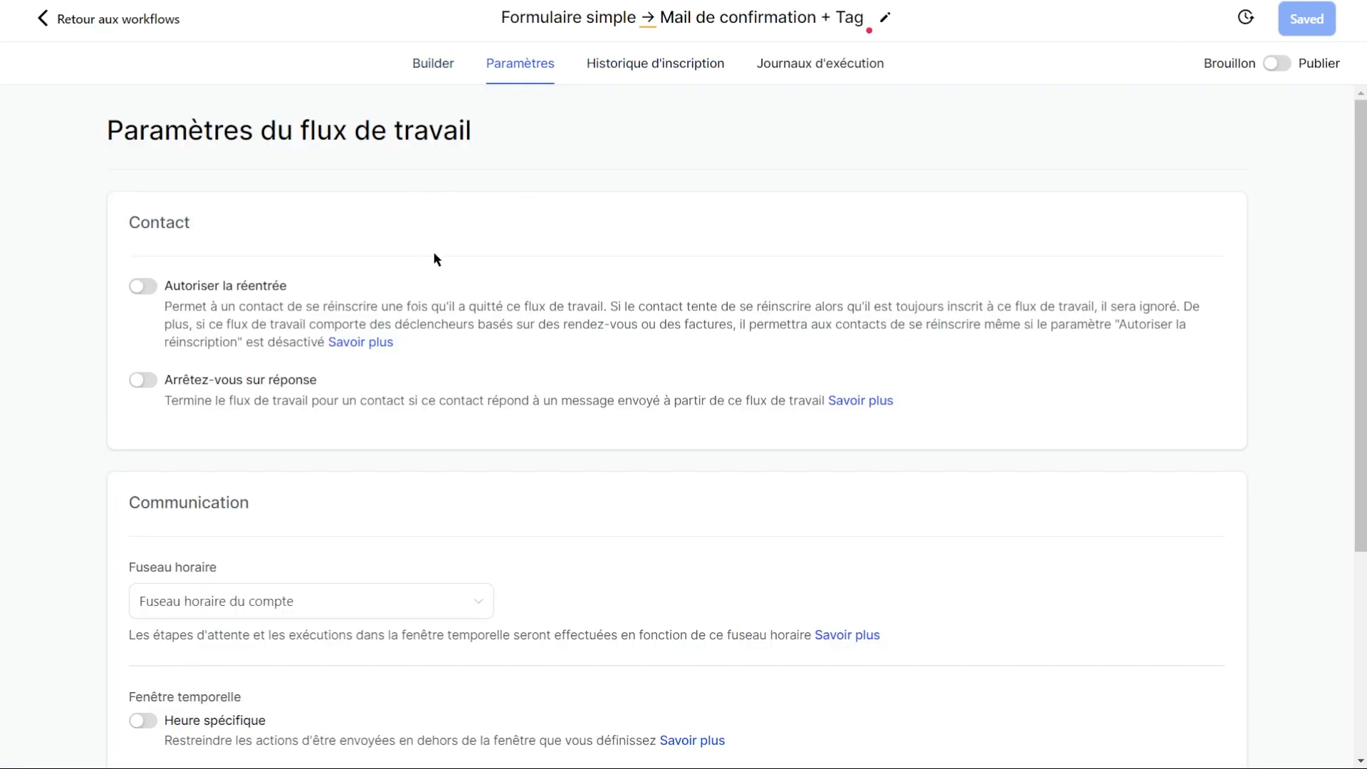
pyautogui.click(143, 285)
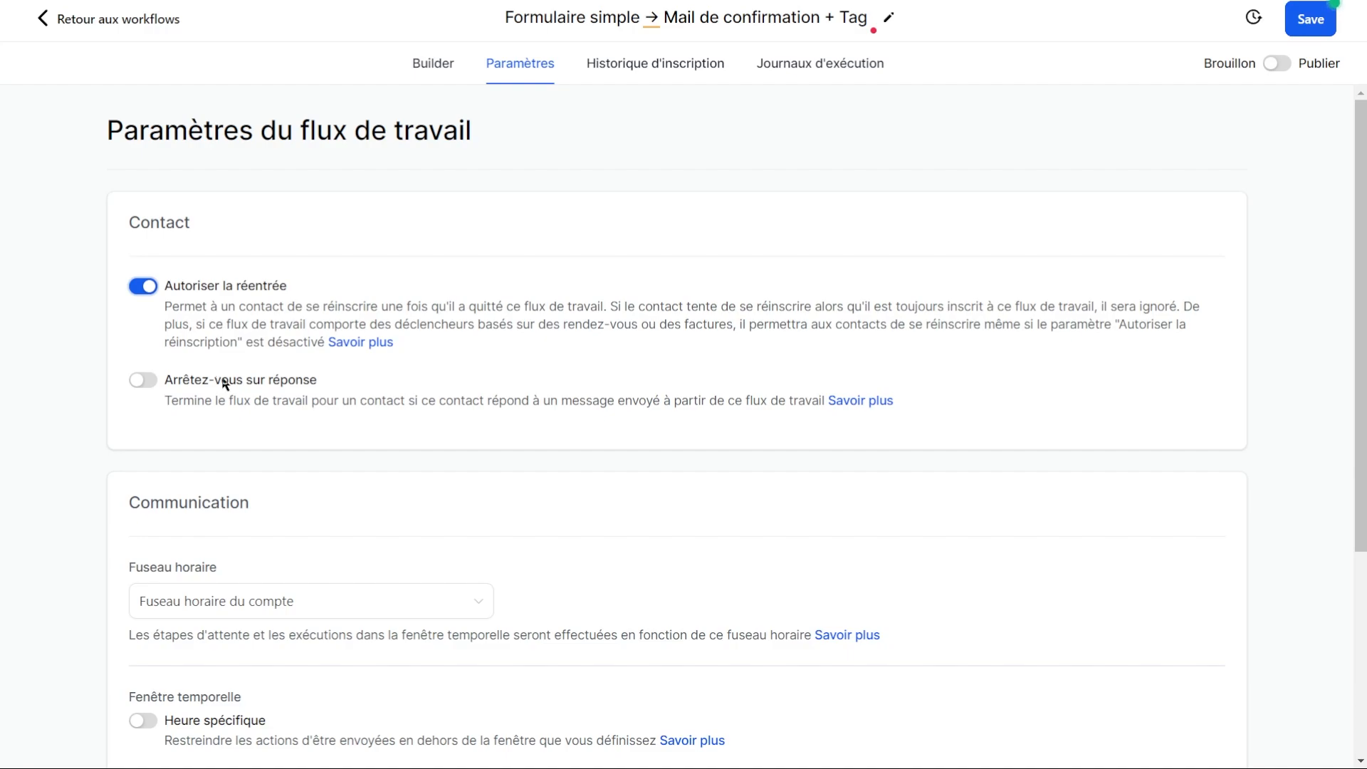
# - Set the workflow's Fuseau horaire to Heure de contact and enable the Heure spécifique time window
pyautogui.scroll(-2, 305, 571)
pyautogui.scroll(-1, 310, 582)
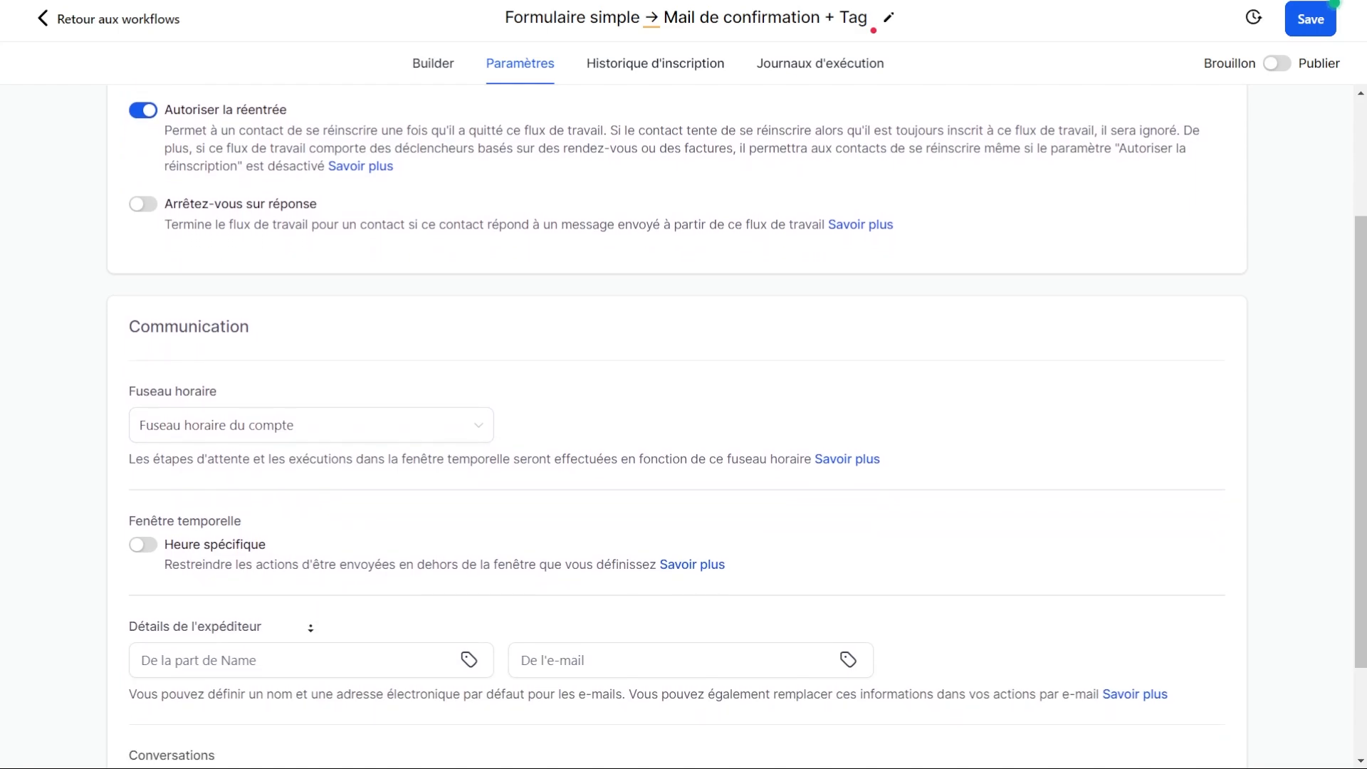
pyautogui.click(267, 400)
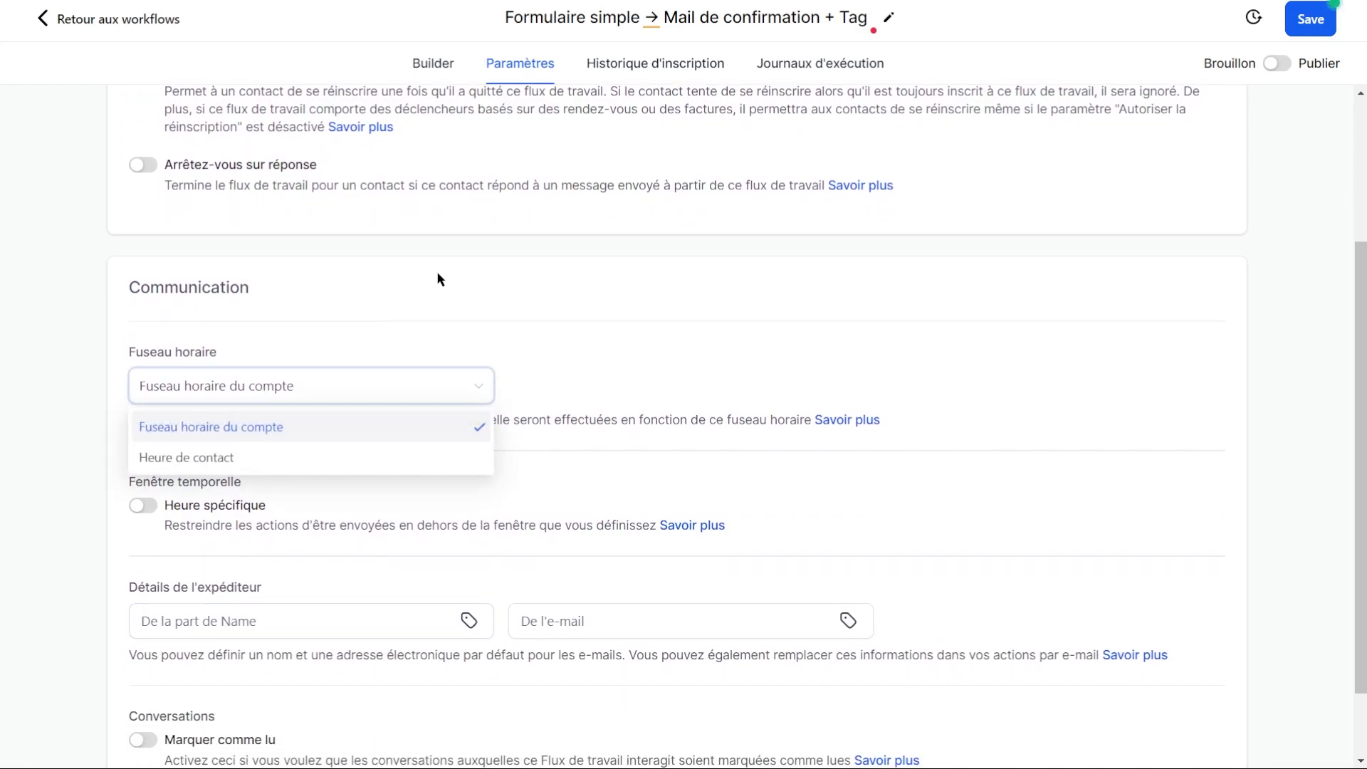
pyautogui.click(345, 457)
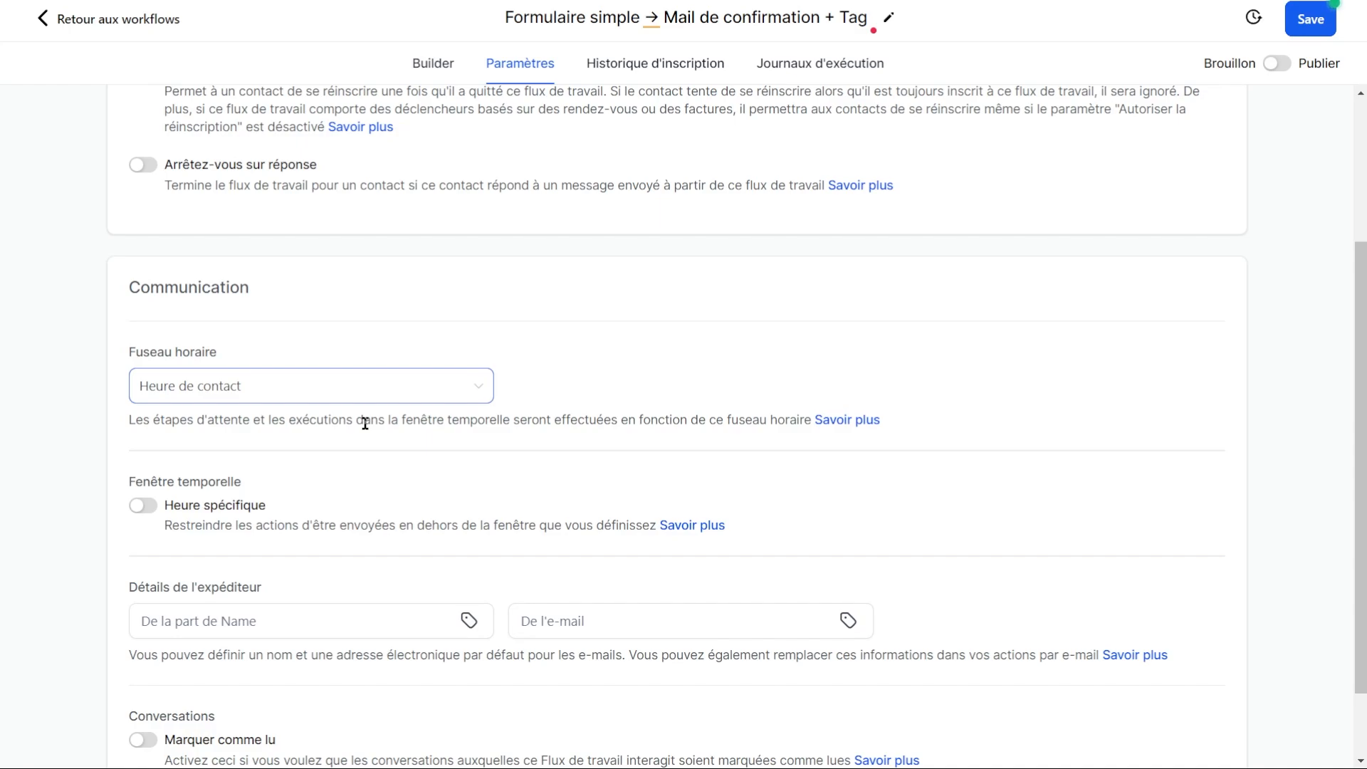
pyautogui.scroll(-1, 467, 405)
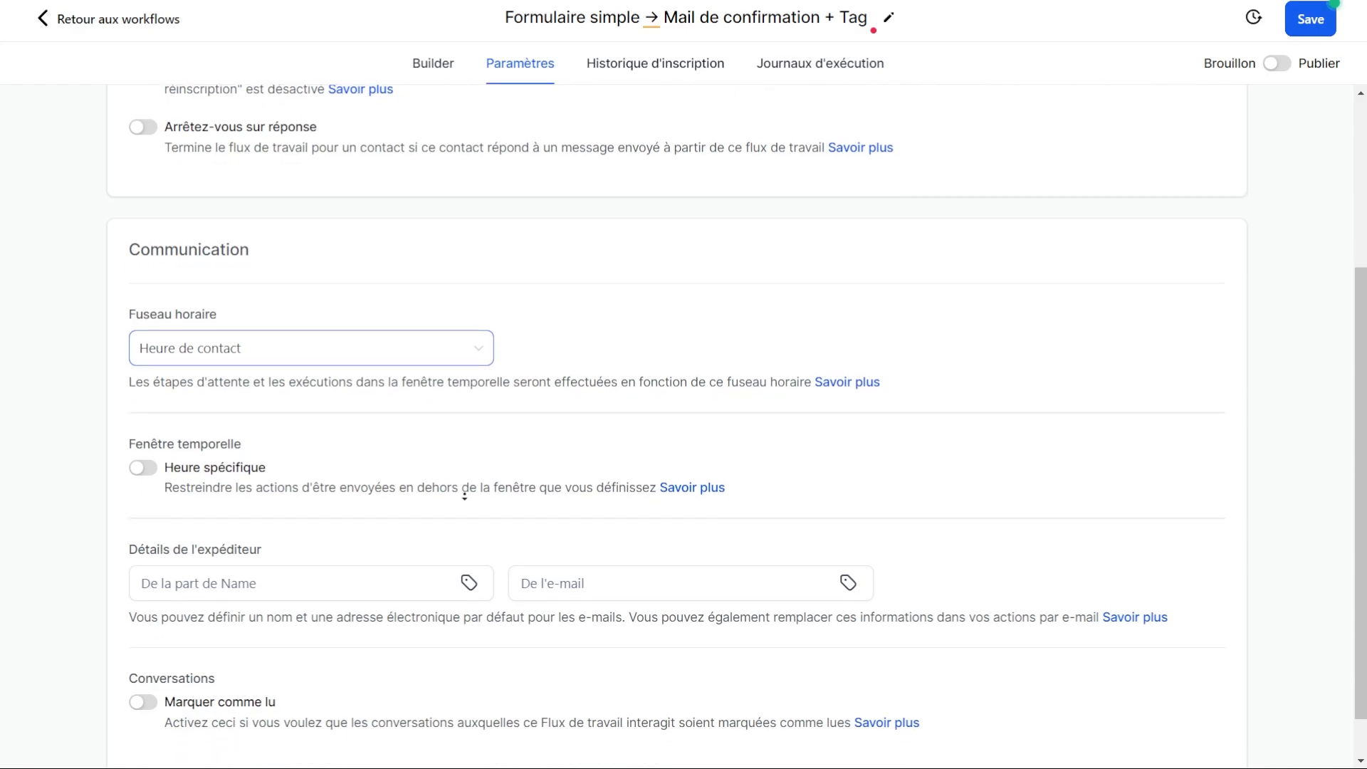
pyautogui.click(145, 416)
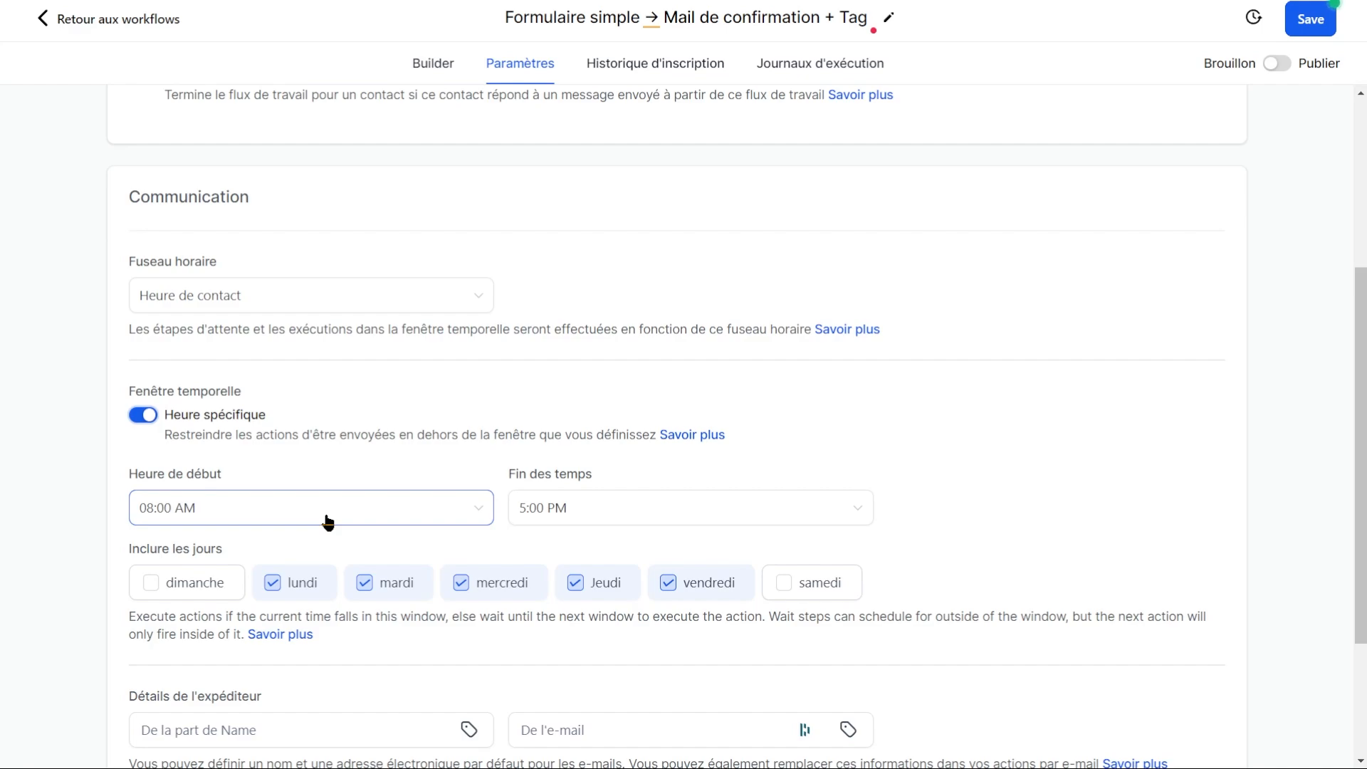
# - Examine the default sender name and e-mail fields and the Marquer comme lu conversation option
pyautogui.scroll(-3, 351, 427)
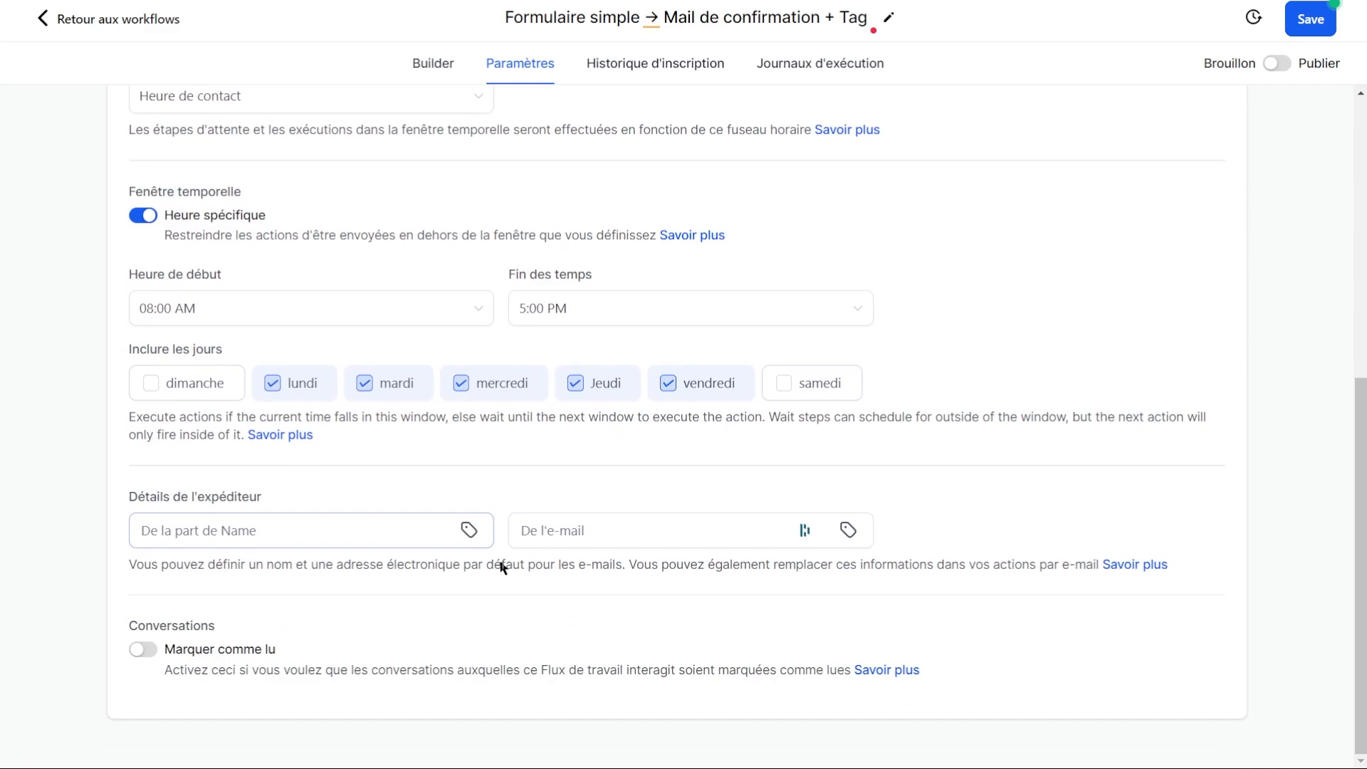
pyautogui.click(279, 541)
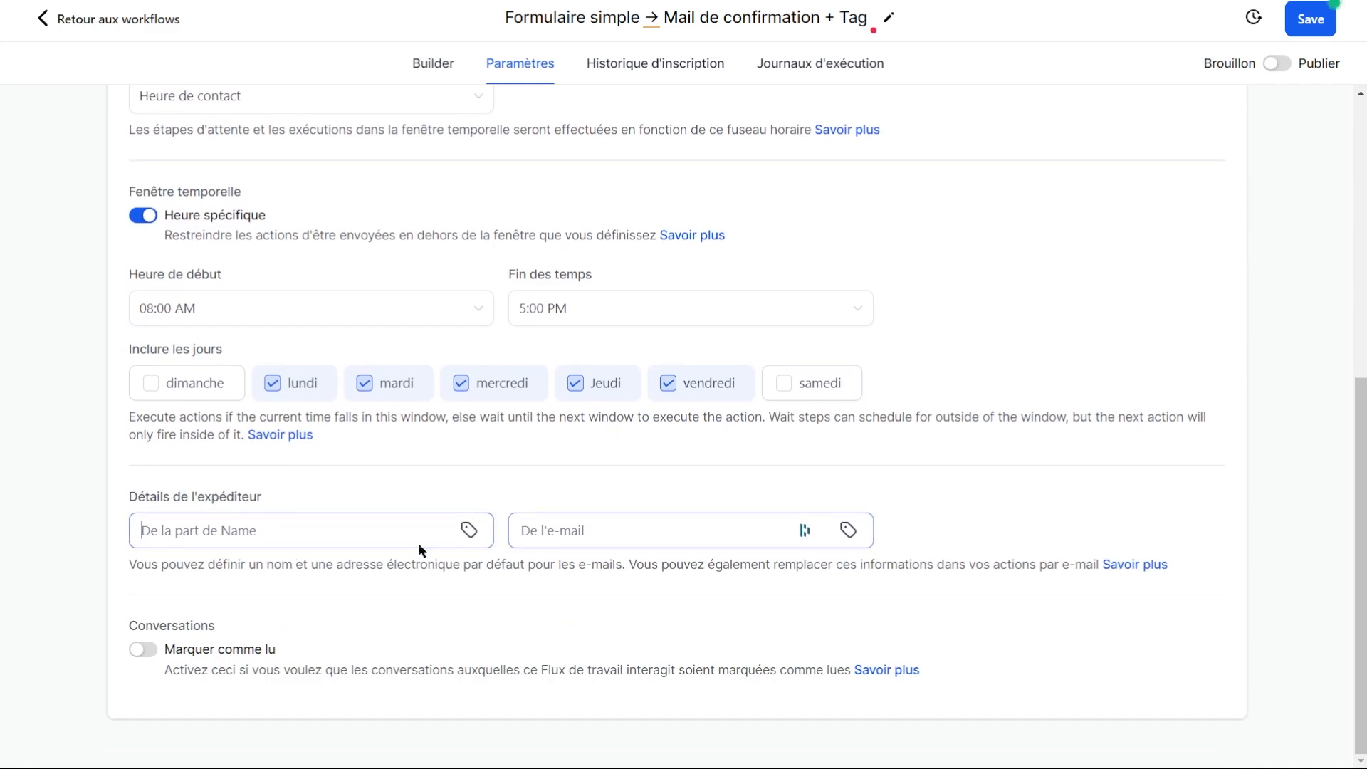
pyautogui.click(524, 533)
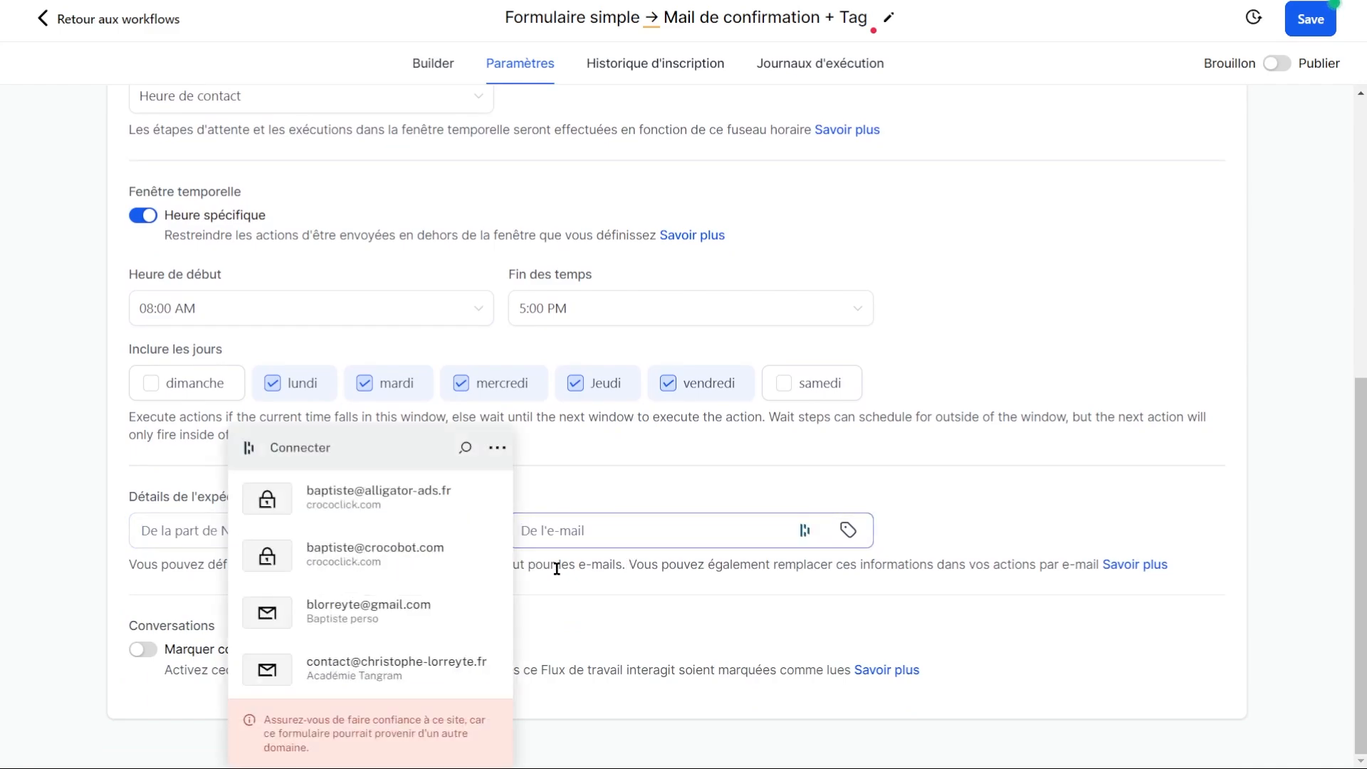
pyautogui.click(612, 561)
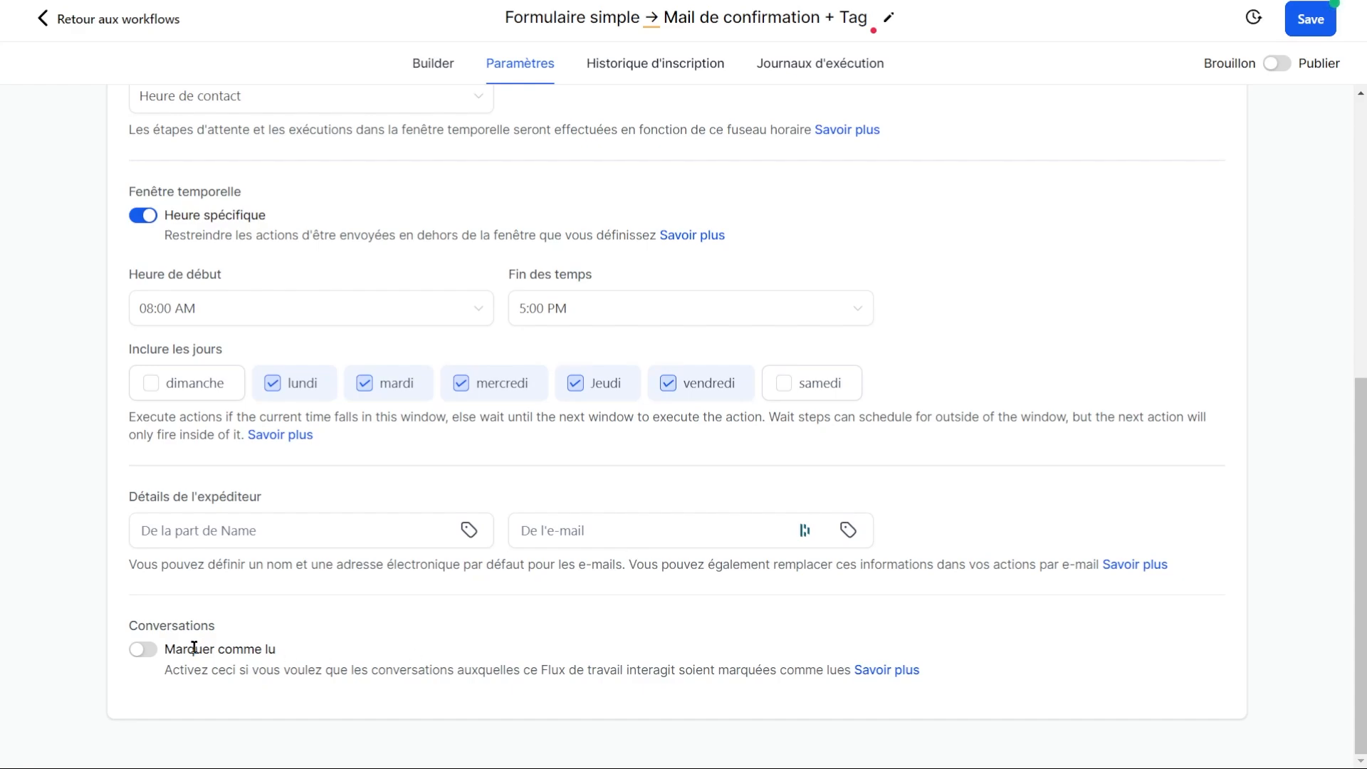
pyautogui.moveTo(195, 649); pyautogui.dragTo(299, 662)
pyautogui.click(309, 682)
# - Switch the workflow from Brouillon to Publier and save it
pyautogui.click(1277, 64)
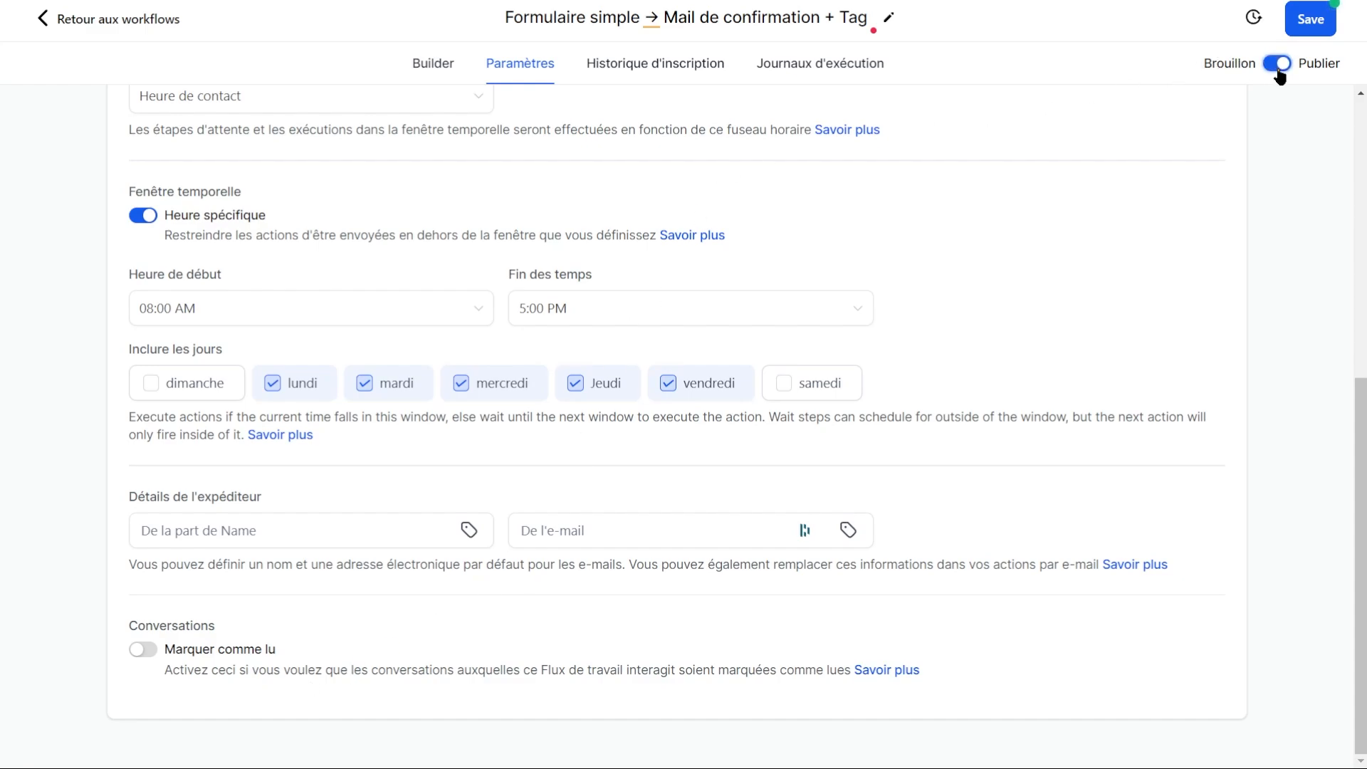
pyautogui.click(1310, 20)
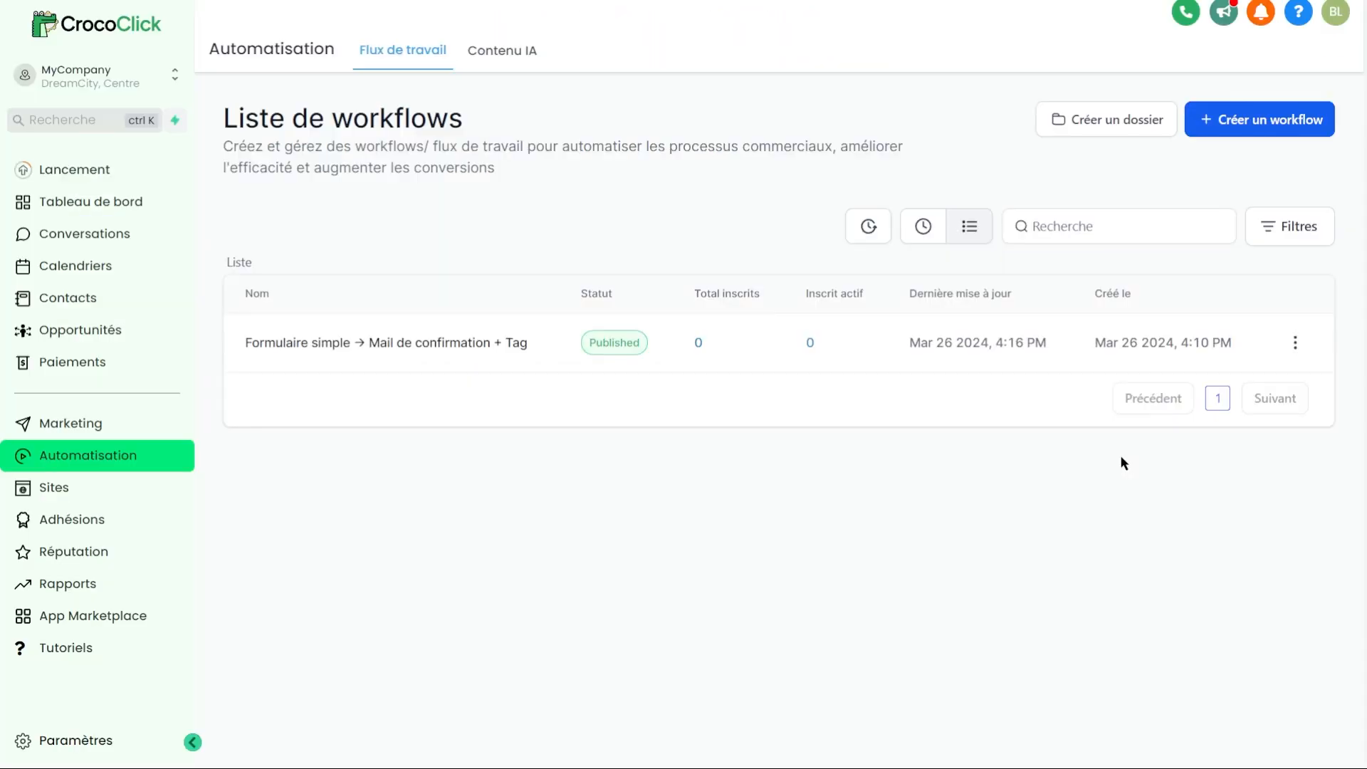